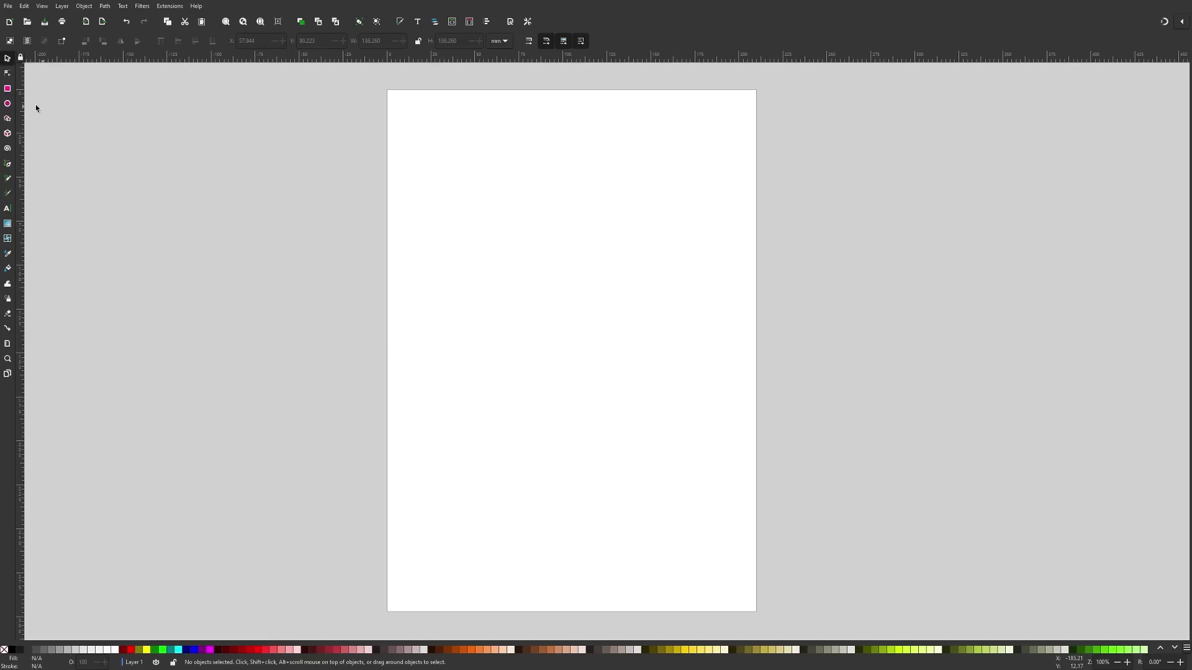
- Draw a solid black circle with 60.060 mm radii in the middle of the page
{"action": "left_click", "coordinate": [8, 104]}
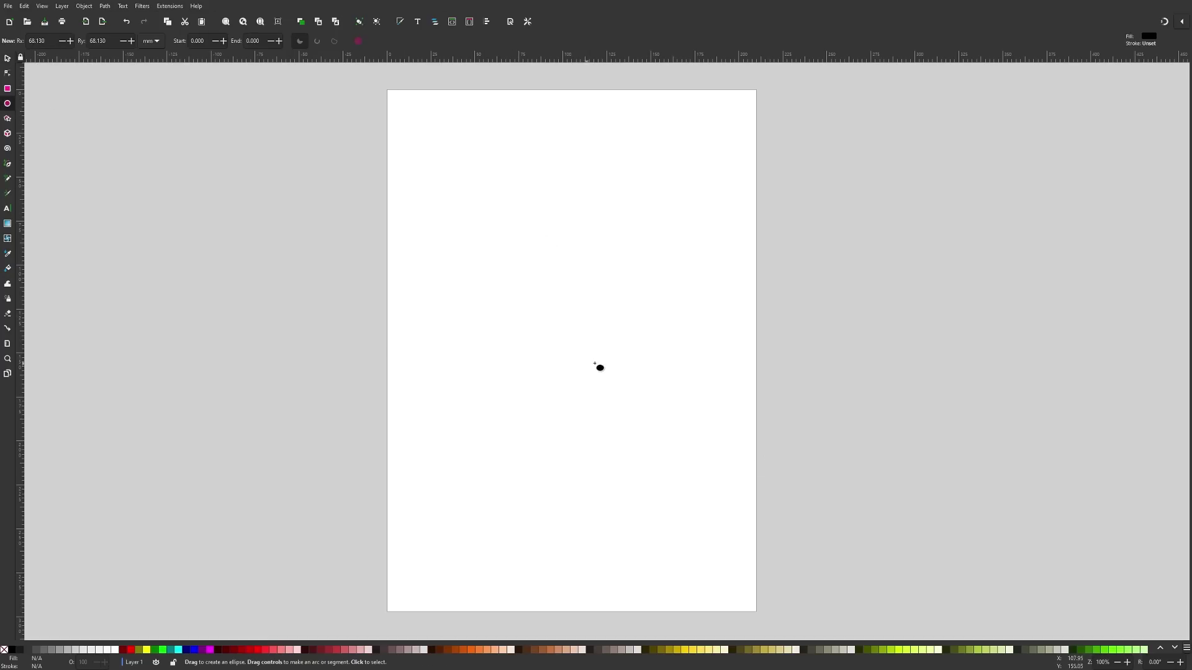
{"action": "mouse_move", "coordinate": [476, 230]}
{"action": "left_mouse_down"}
{"action": "mouse_move", "coordinate": [642, 401]}
{"action": "mouse_move", "coordinate": [665, 378]}
{"action": "mouse_move", "coordinate": [734, 439]}
{"action": "mouse_move", "coordinate": [679, 475]}
{"action": "mouse_move", "coordinate": [713, 488]}
{"action": "mouse_move", "coordinate": [683, 467]}
{"action": "mouse_move", "coordinate": [689, 458]}
{"action": "left_mouse_up"}
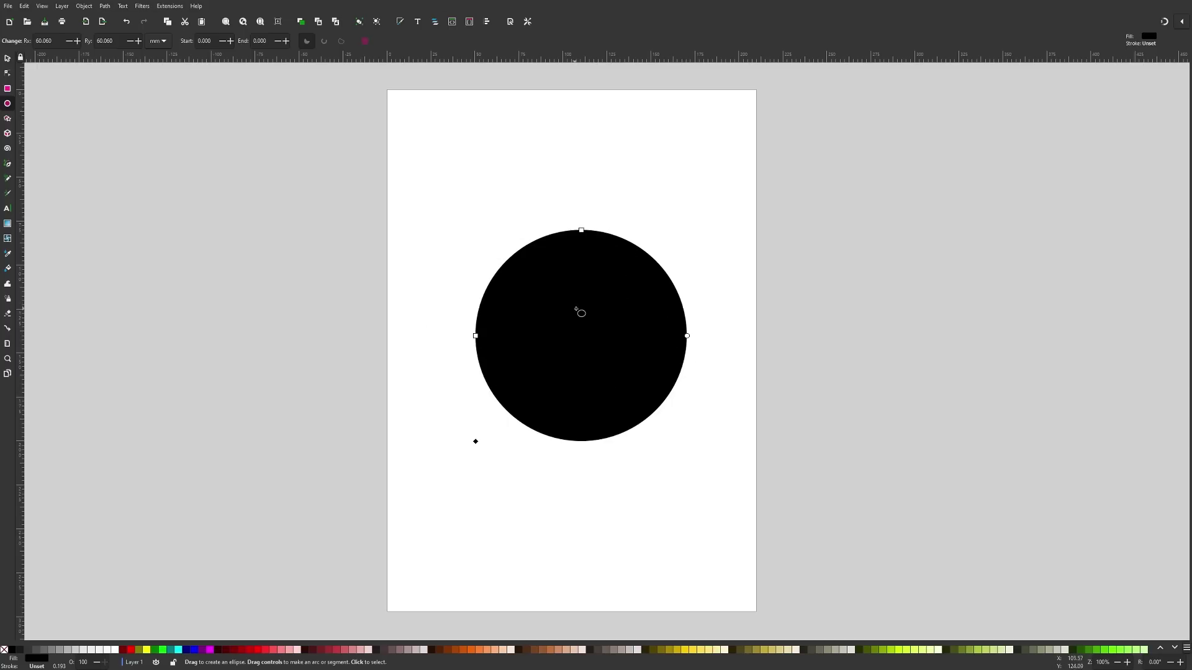
- Run Path > Object to Path on the 120.121 mm circle, check its four nodes, then deselect it
{"action": "left_click", "coordinate": [105, 6]}
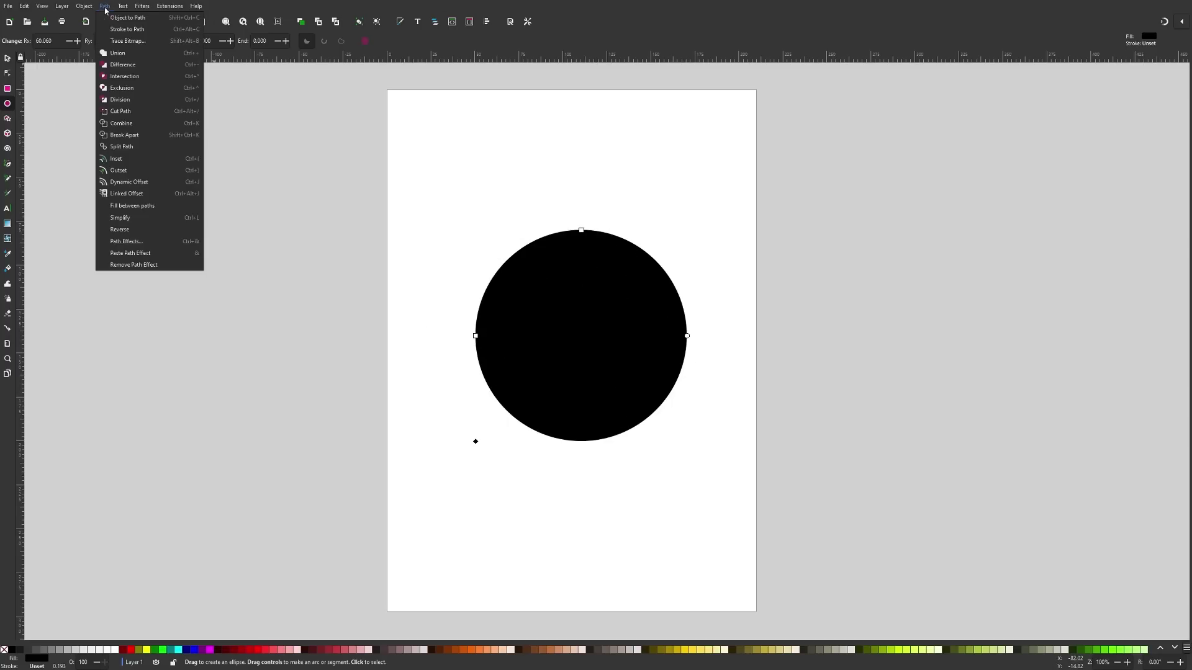
{"action": "left_click", "coordinate": [127, 17]}
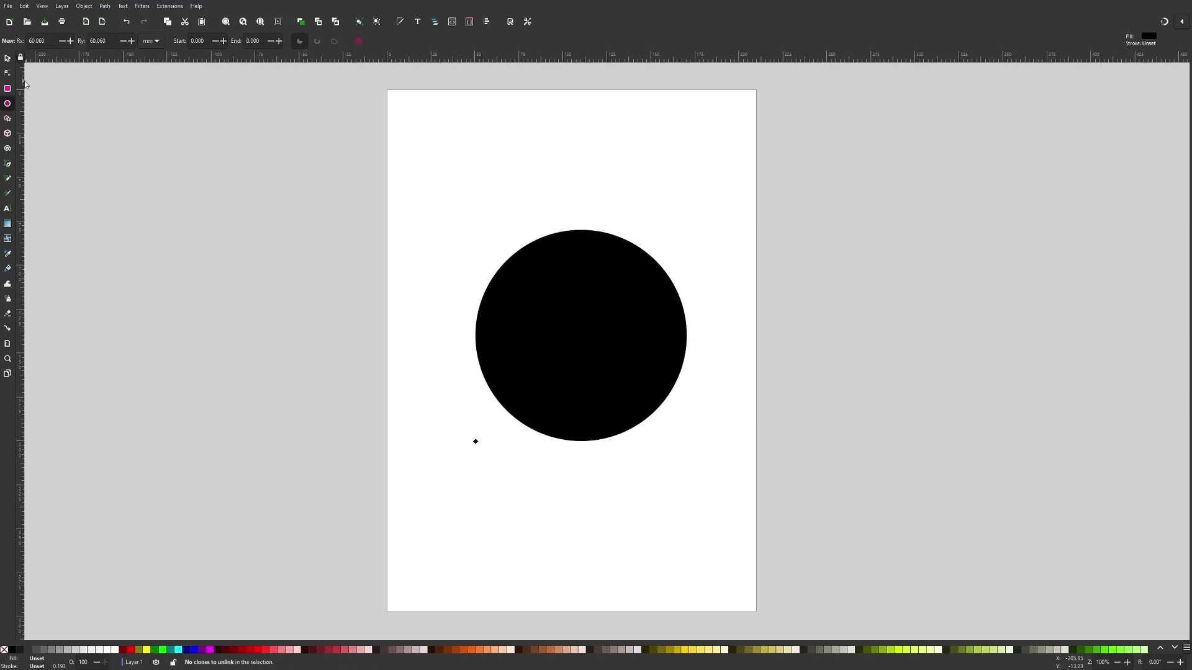
{"action": "left_click", "coordinate": [7, 74]}
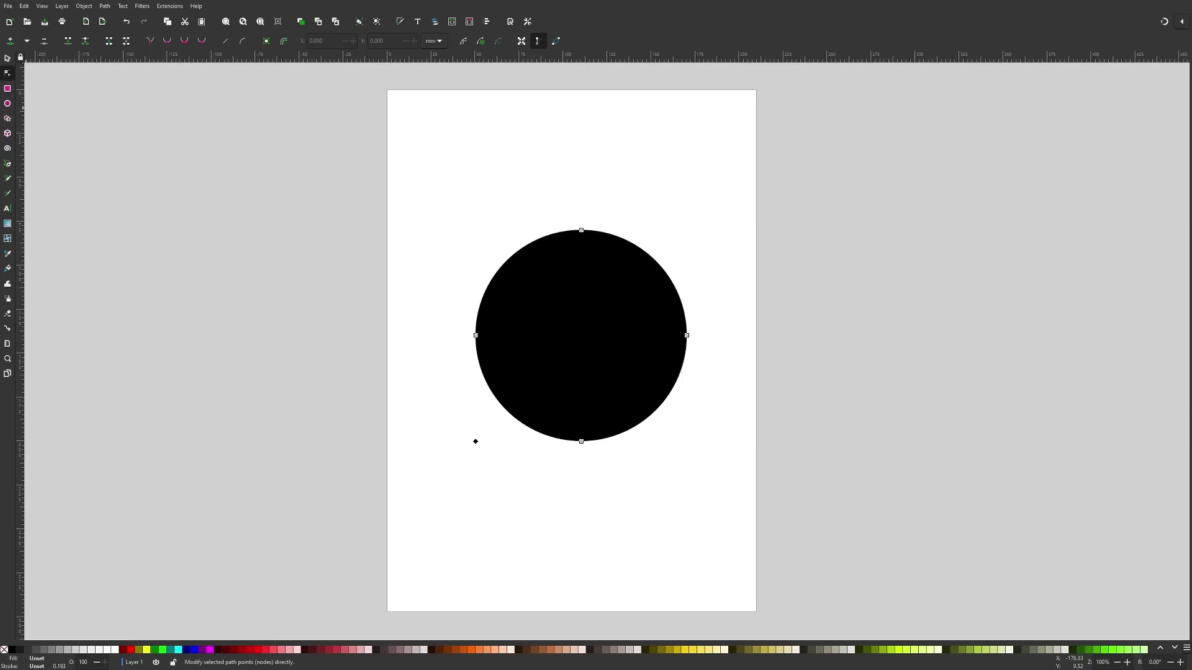
{"action": "left_click", "coordinate": [6, 59]}
{"action": "left_click", "coordinate": [422, 240]}
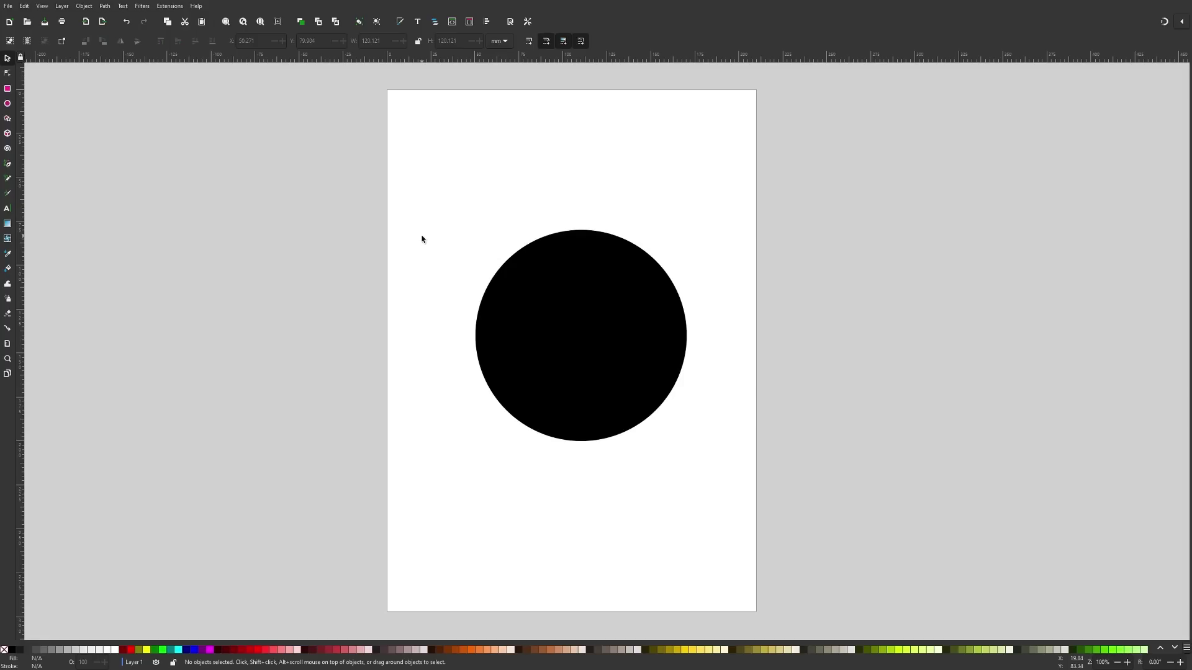
- Draw a small 21.693 × 20.831 mm five-pointed star at the top left and fill it blue
{"action": "left_click", "coordinate": [7, 118]}
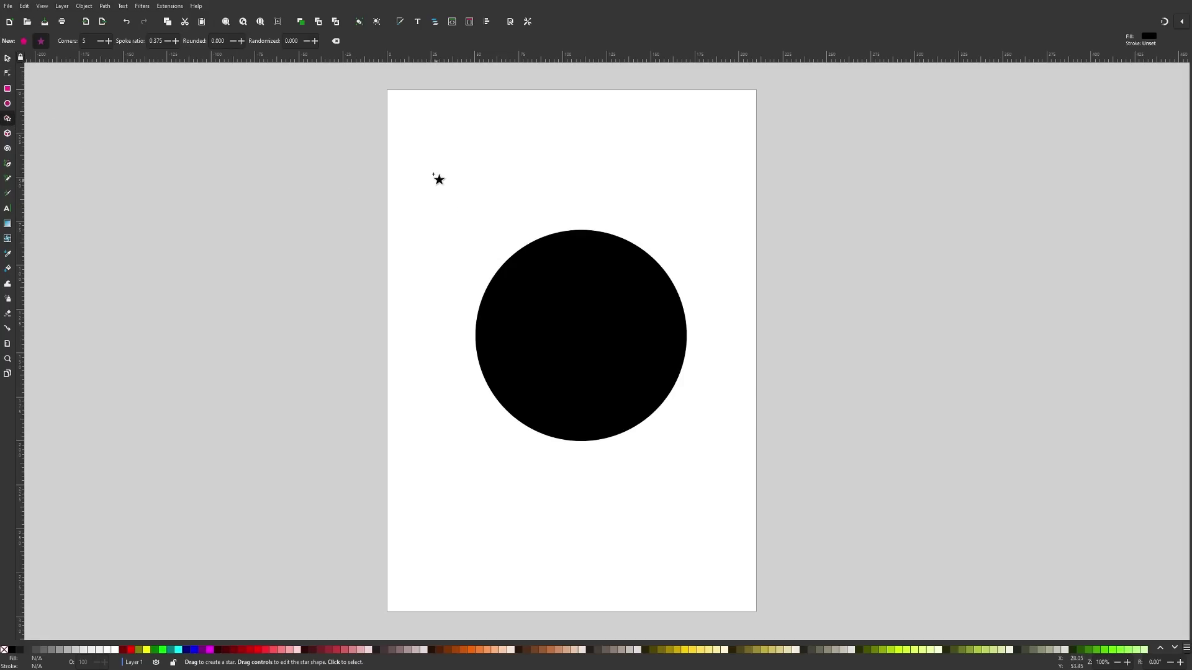
{"action": "left_click_drag", "start_coordinate": [432, 172], "coordinate": [431, 151]}
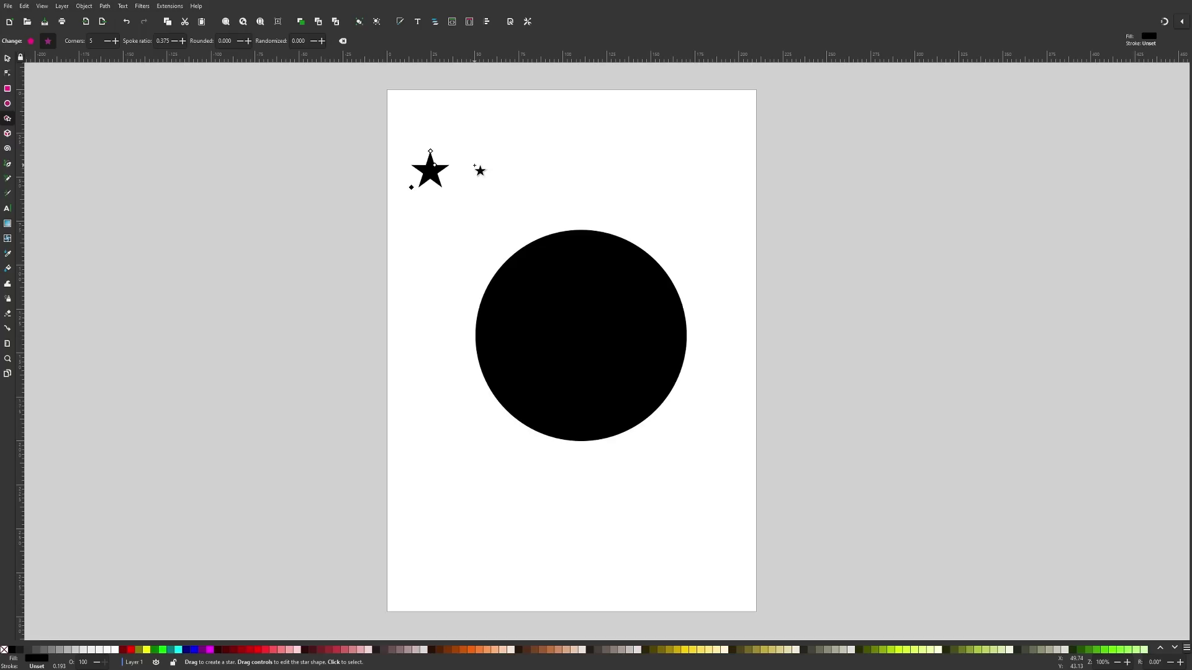
{"action": "left_click", "coordinate": [197, 651]}
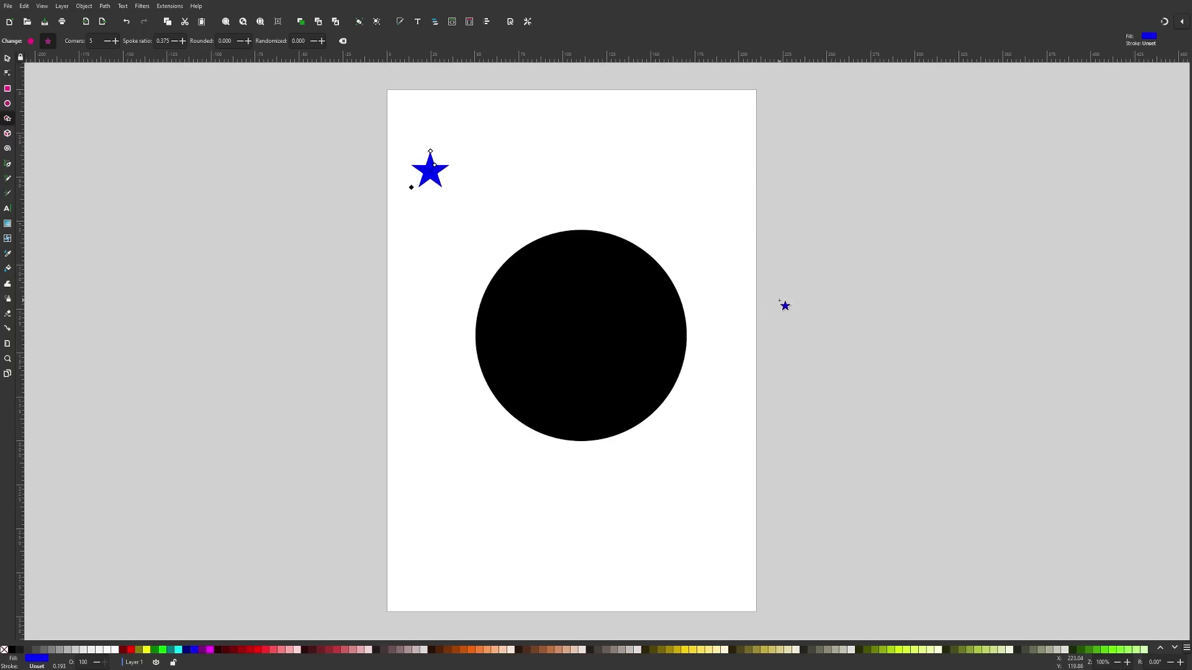
{"action": "left_click", "coordinate": [8, 58]}
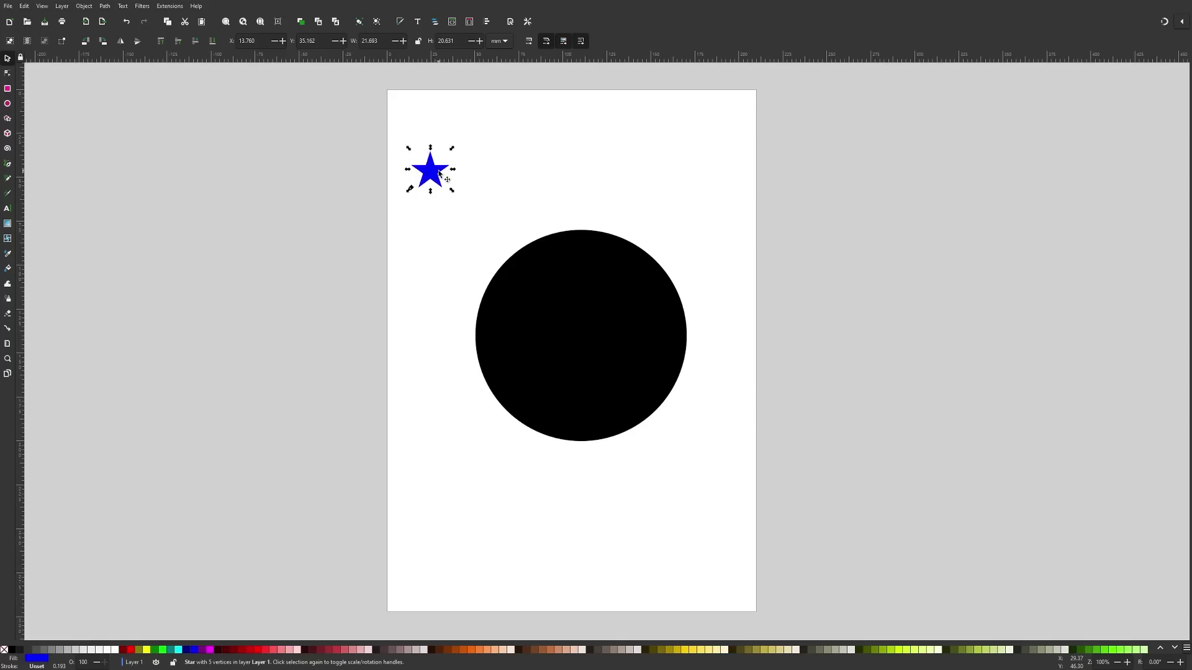
- Duplicate the blue star and turn the copy into a marker with Object > Objects to Marker
{"action": "left_click_drag", "start_coordinate": [439, 174], "coordinate": [437, 131]}
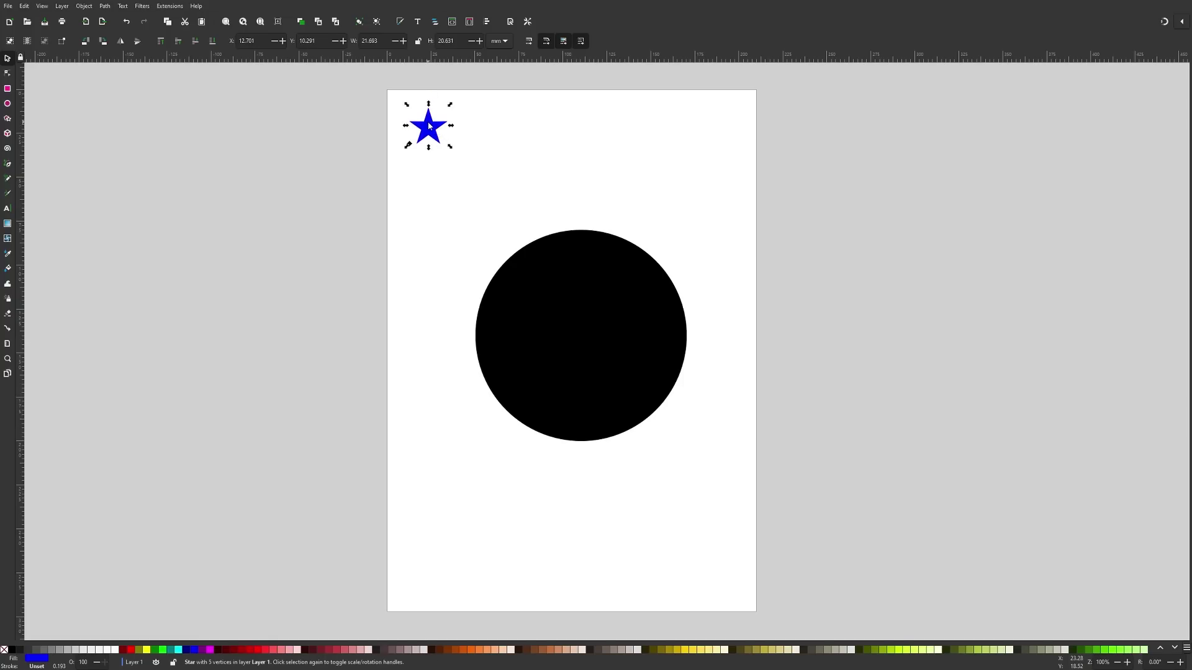
{"action": "right_click", "coordinate": [428, 123]}
{"action": "left_click", "coordinate": [448, 167]}
{"action": "left_click_drag", "start_coordinate": [408, 143], "coordinate": [409, 210]}
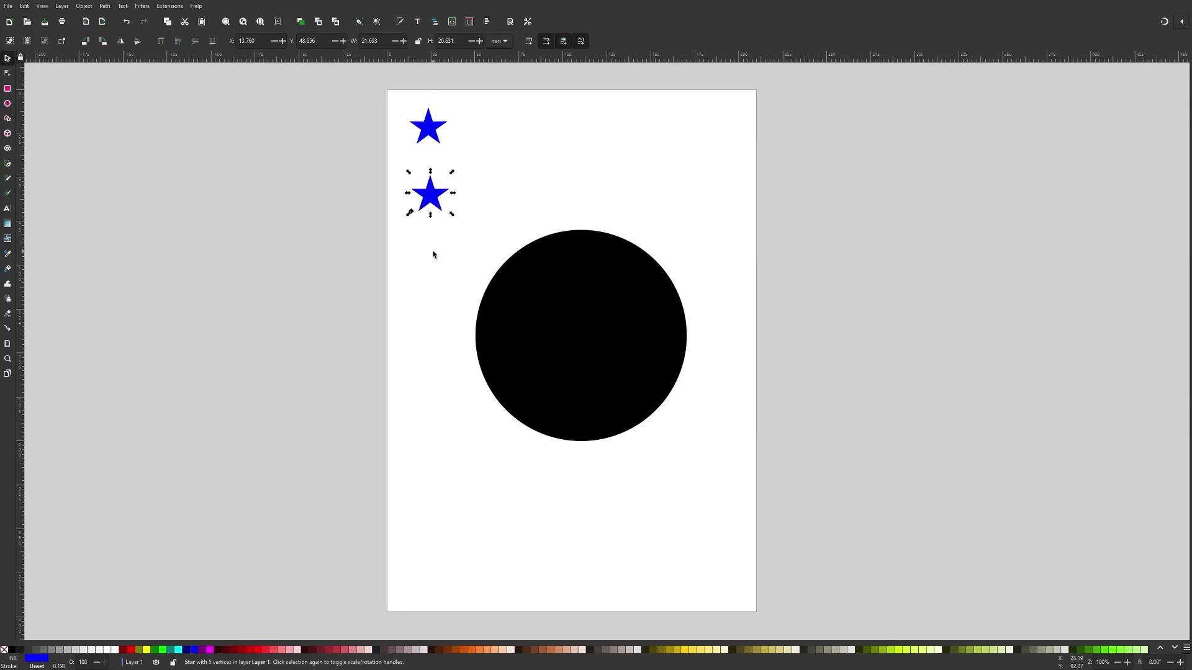
{"action": "left_click", "coordinate": [84, 7]}
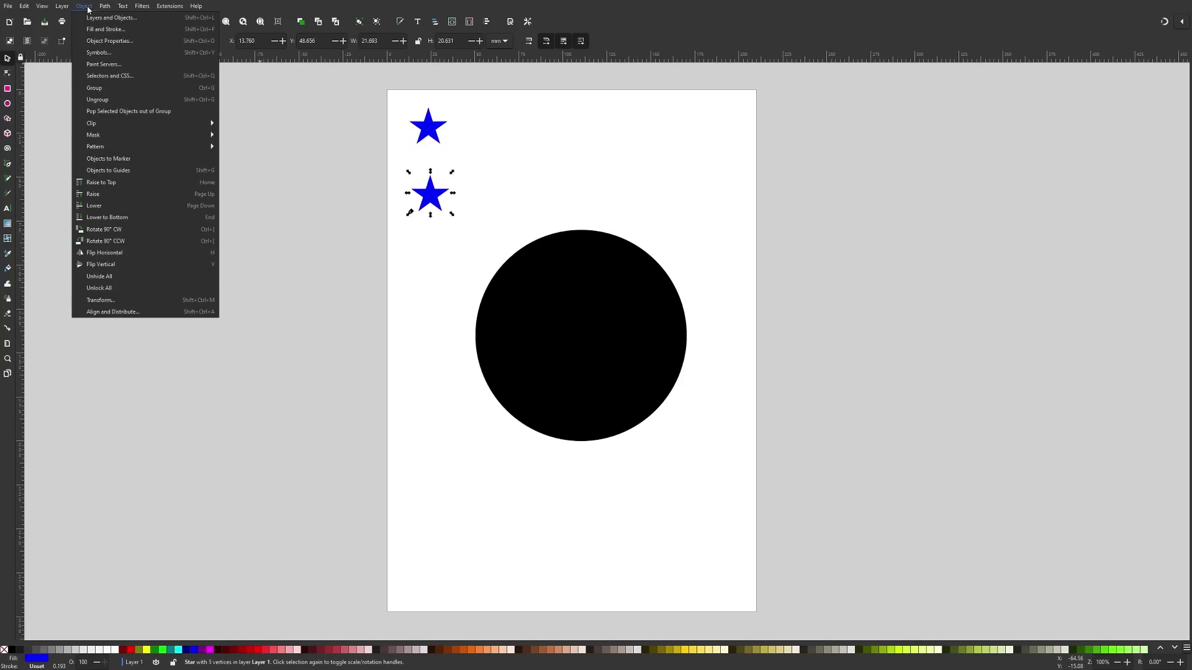
{"action": "left_click", "coordinate": [128, 160]}
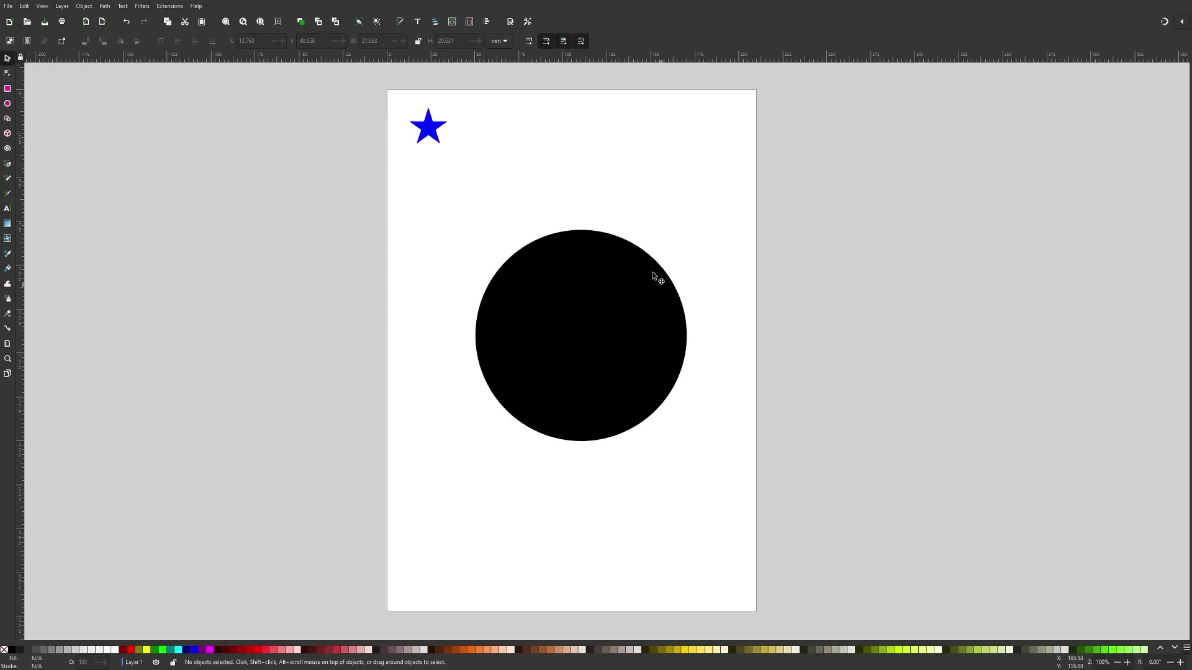
{"action": "left_click", "coordinate": [575, 288]}
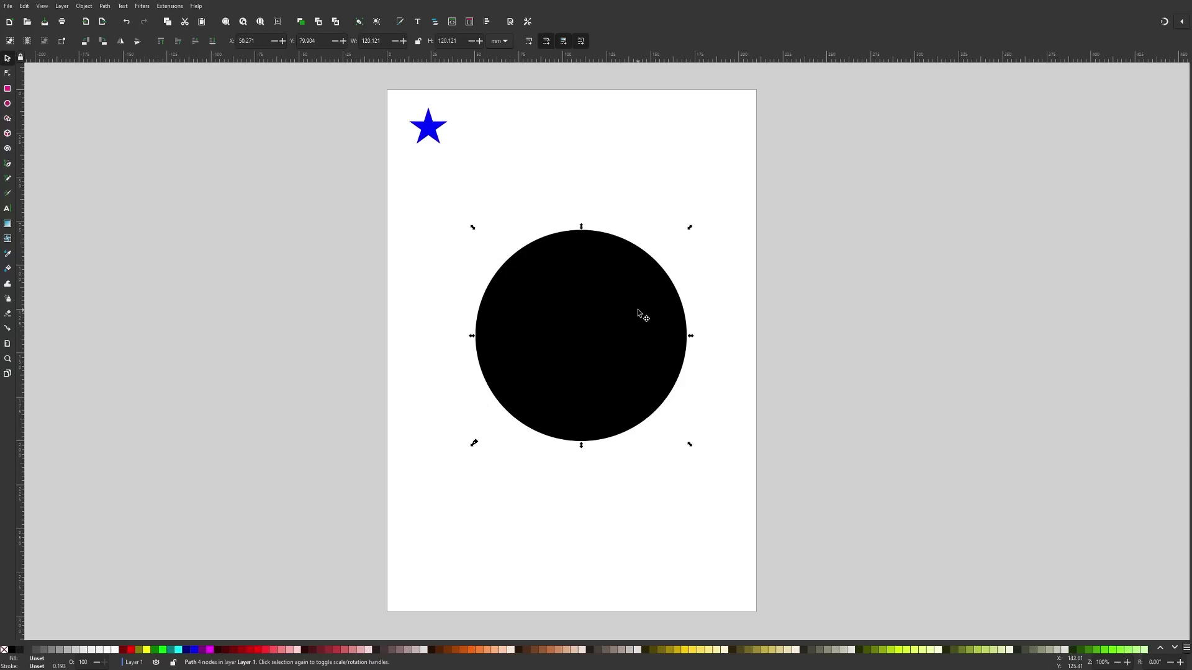
- In Fill and Stroke, set the circle's fill to none and show its Stroke style settings
{"action": "left_click", "coordinate": [401, 22]}
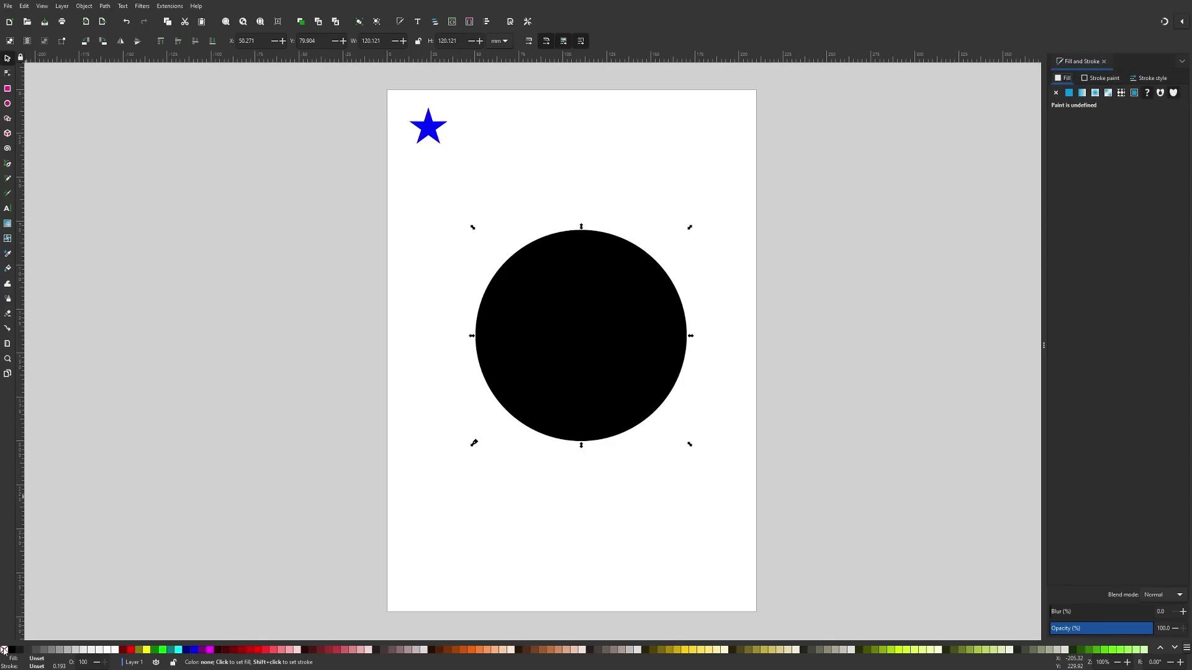
{"action": "key", "text": "ctrl+z"}
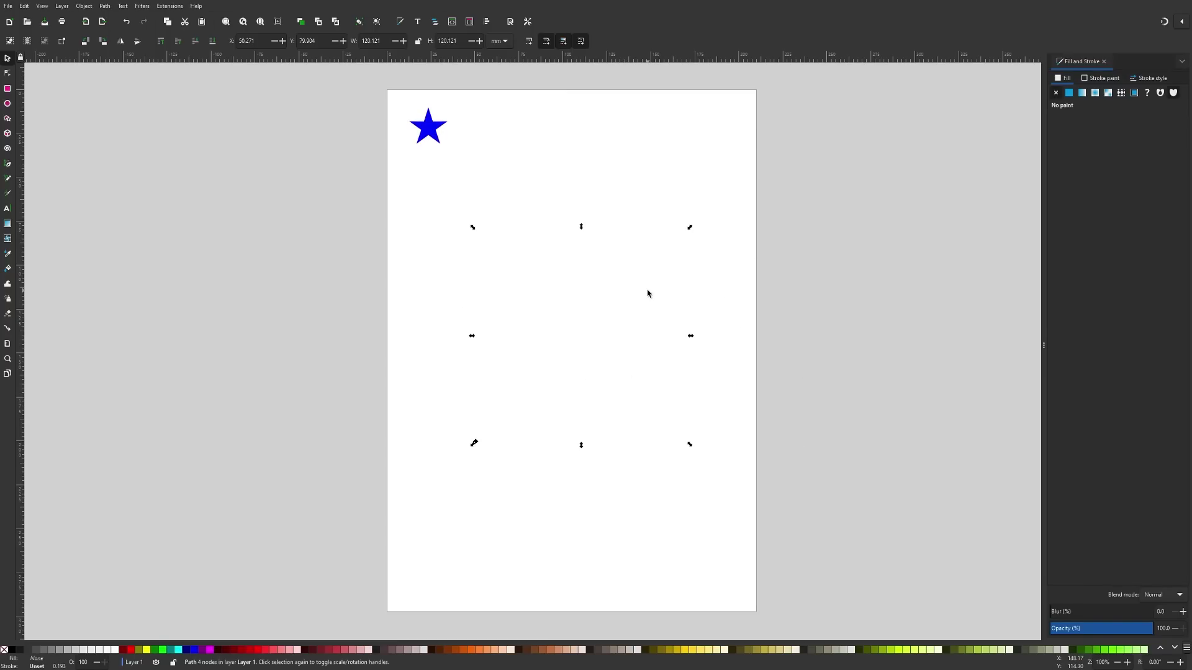
{"action": "left_click", "coordinate": [1142, 78]}
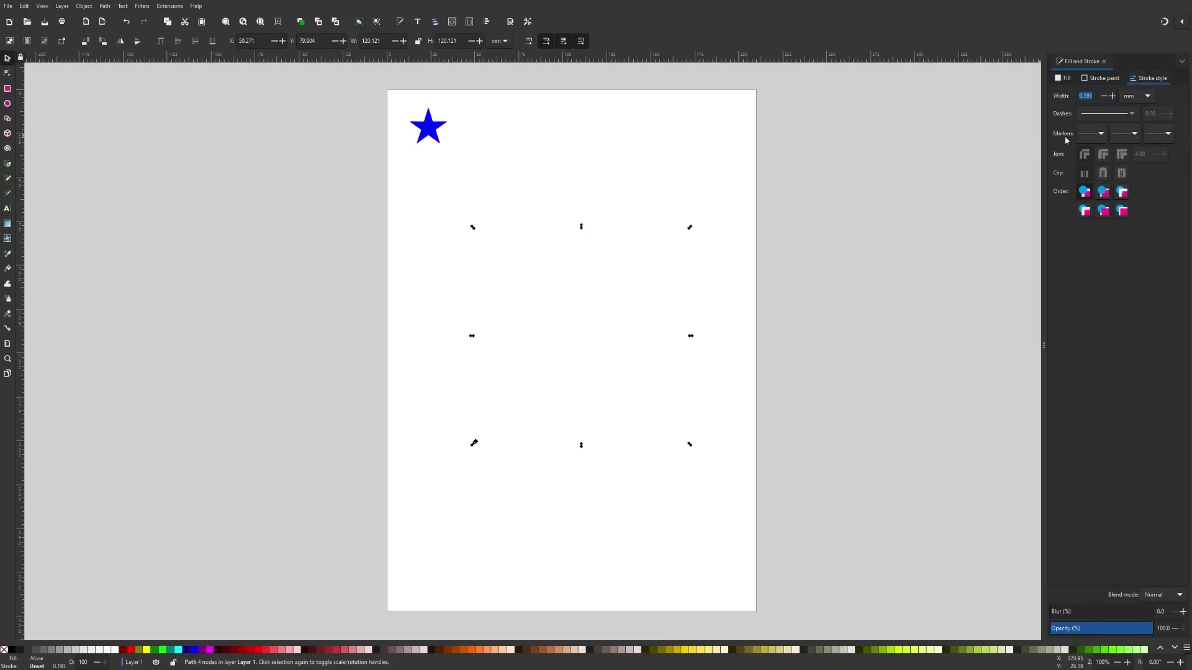
- Choose the star as the circle path's start marker
{"action": "left_click", "coordinate": [1101, 134]}
{"action": "left_click", "coordinate": [1096, 134]}
{"action": "left_click", "coordinate": [1131, 133]}
{"action": "left_click", "coordinate": [1131, 133]}
{"action": "left_click", "coordinate": [1101, 133]}
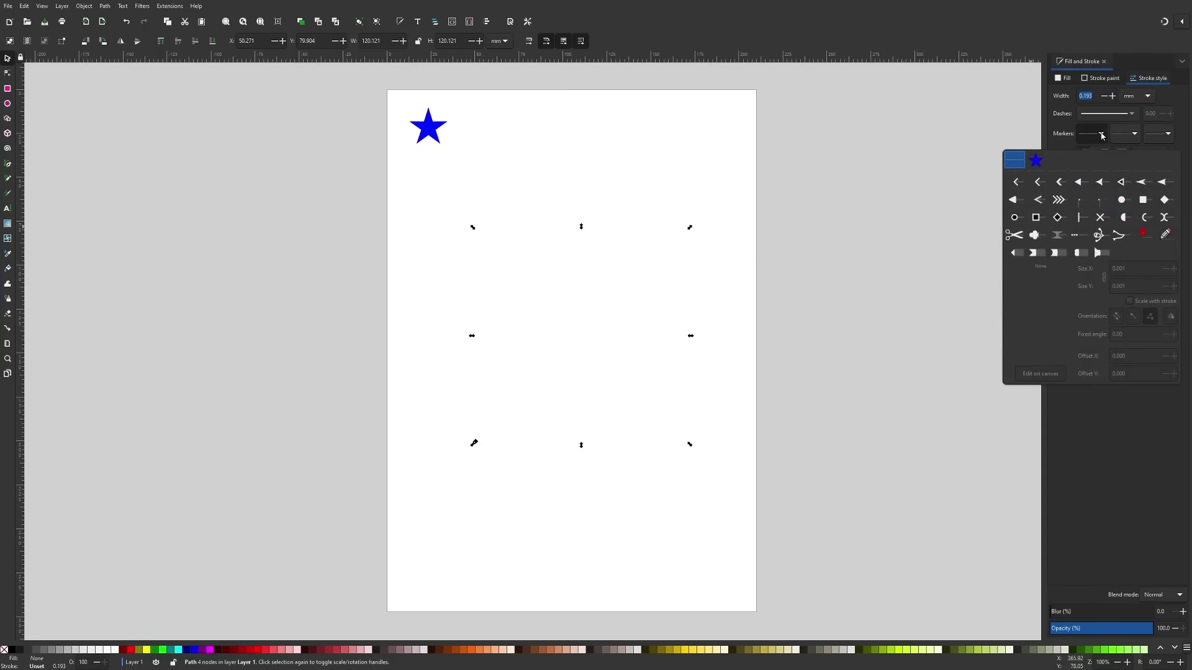
{"action": "left_click", "coordinate": [1035, 163]}
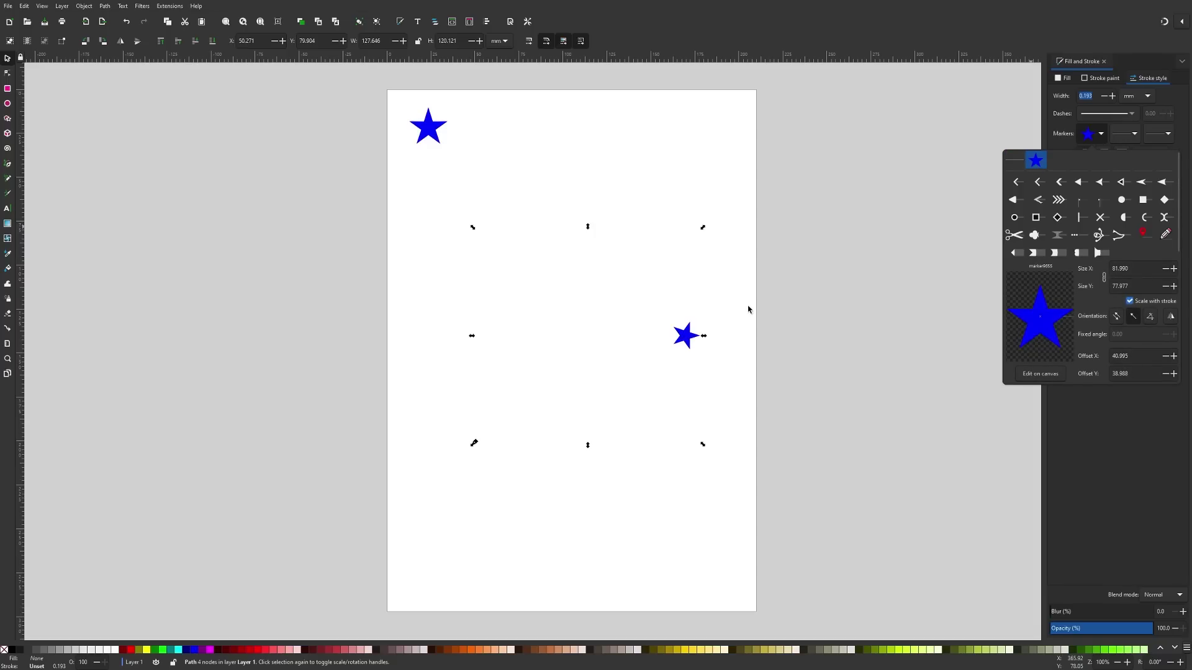
{"action": "left_click", "coordinate": [1169, 133]}
- Choose the star as the end and mid markers too, putting stars on all four nodes
{"action": "left_click", "coordinate": [1169, 133]}
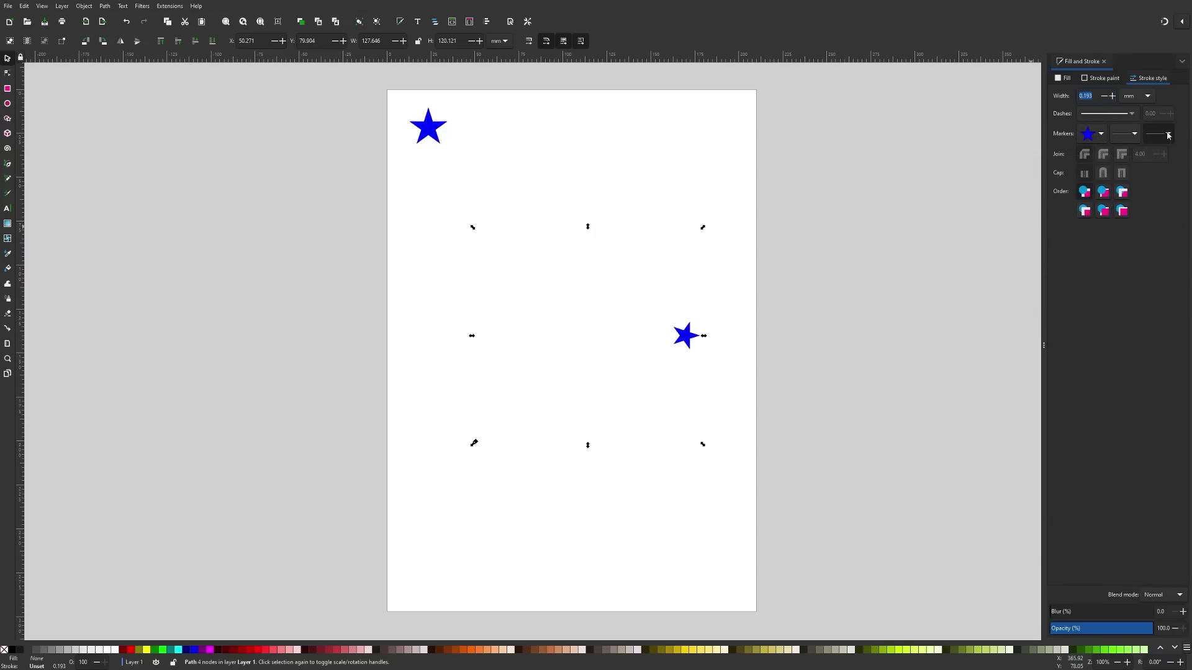
{"action": "left_click", "coordinate": [1040, 161]}
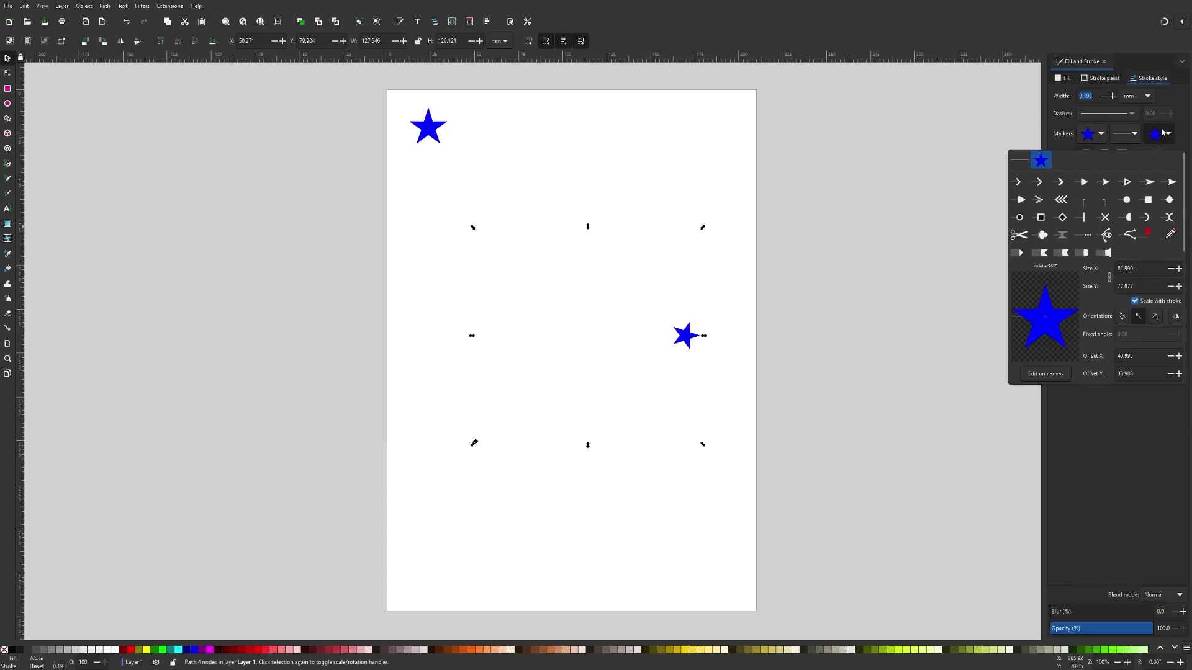
{"action": "left_click", "coordinate": [1140, 136]}
{"action": "left_click", "coordinate": [1133, 134]}
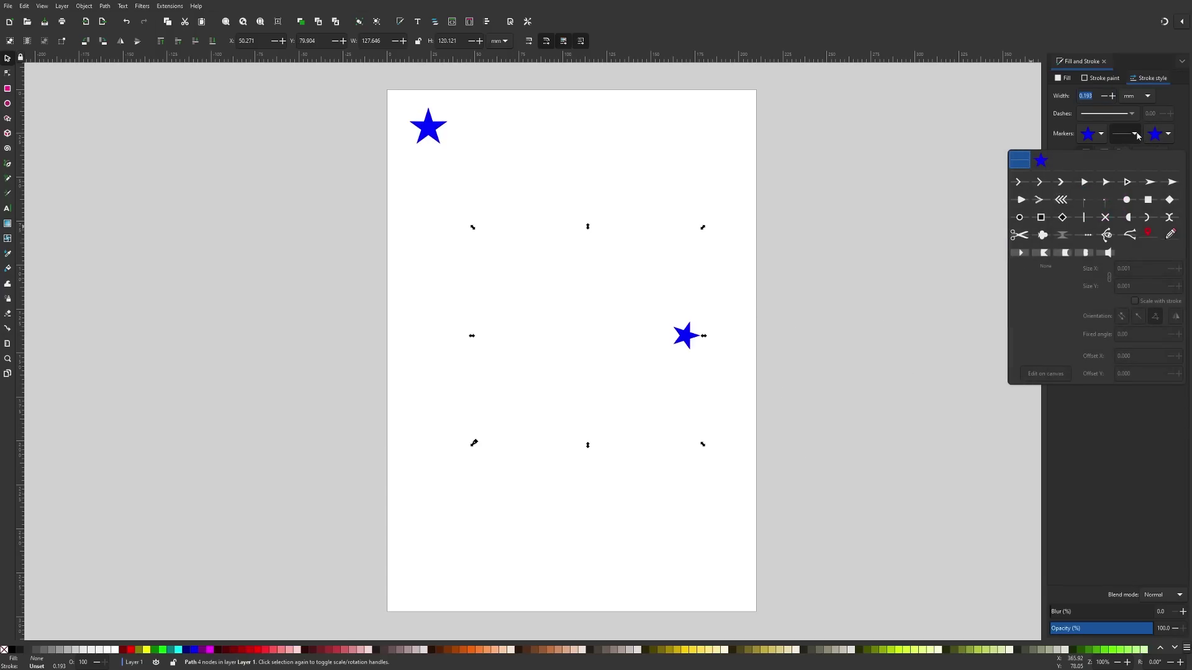
{"action": "left_click", "coordinate": [1040, 160]}
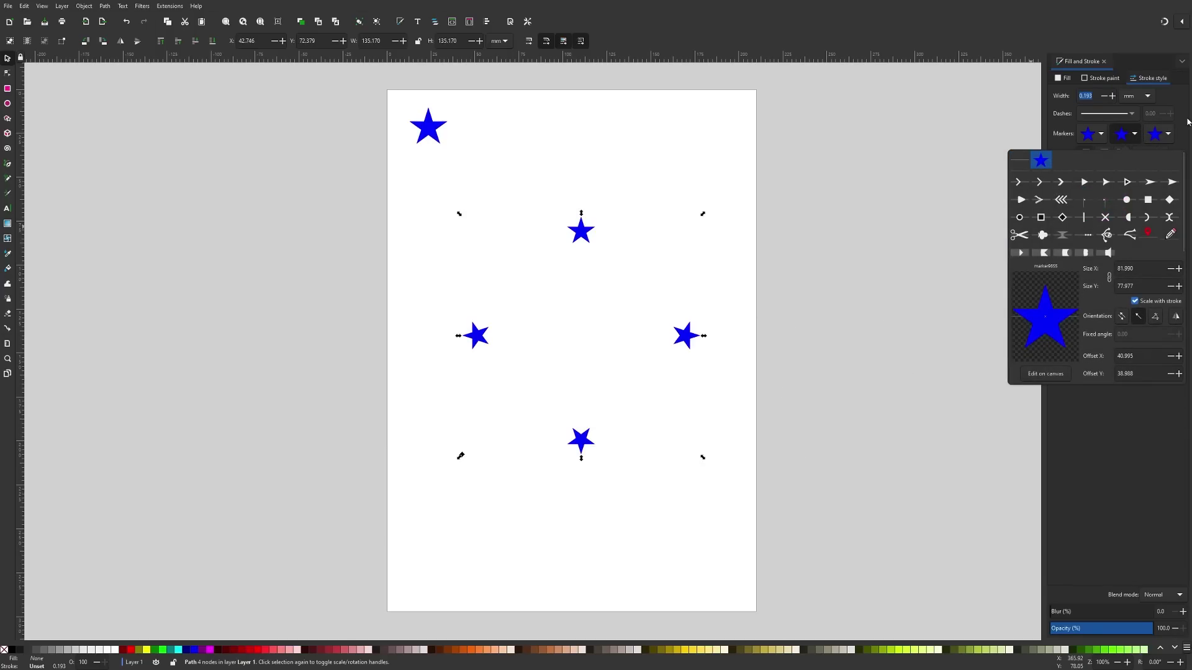
{"action": "left_click", "coordinate": [712, 264]}
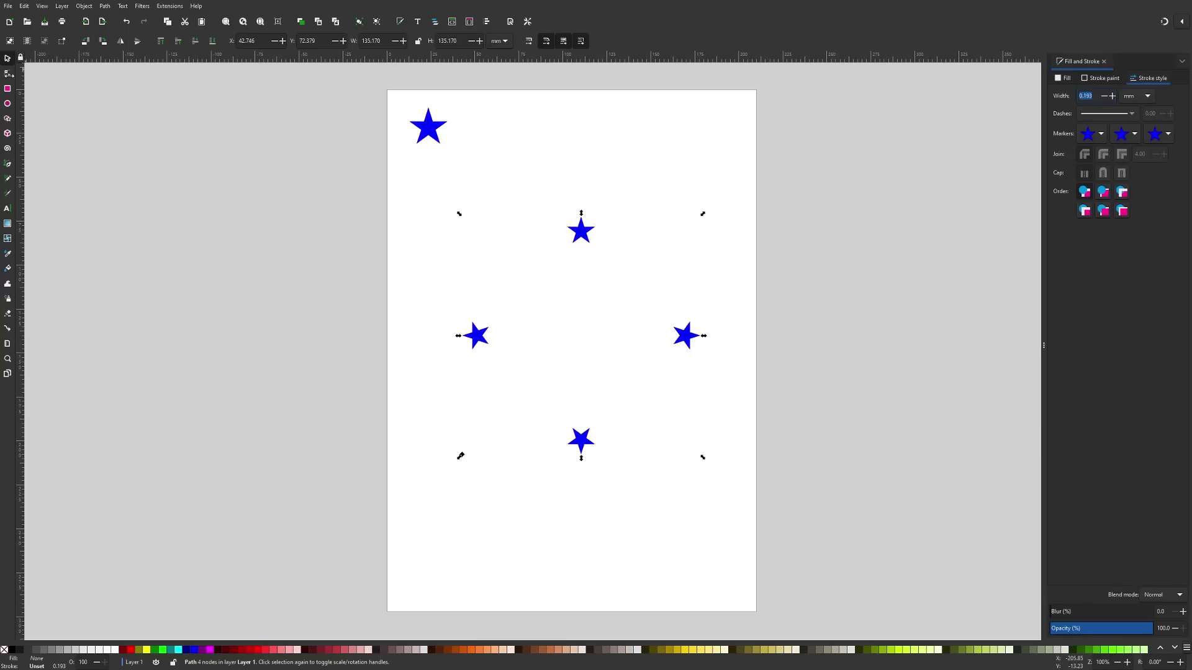
- Select all four circle nodes and insert new nodes twice, giving 16 star markers
{"action": "left_click", "coordinate": [7, 73]}
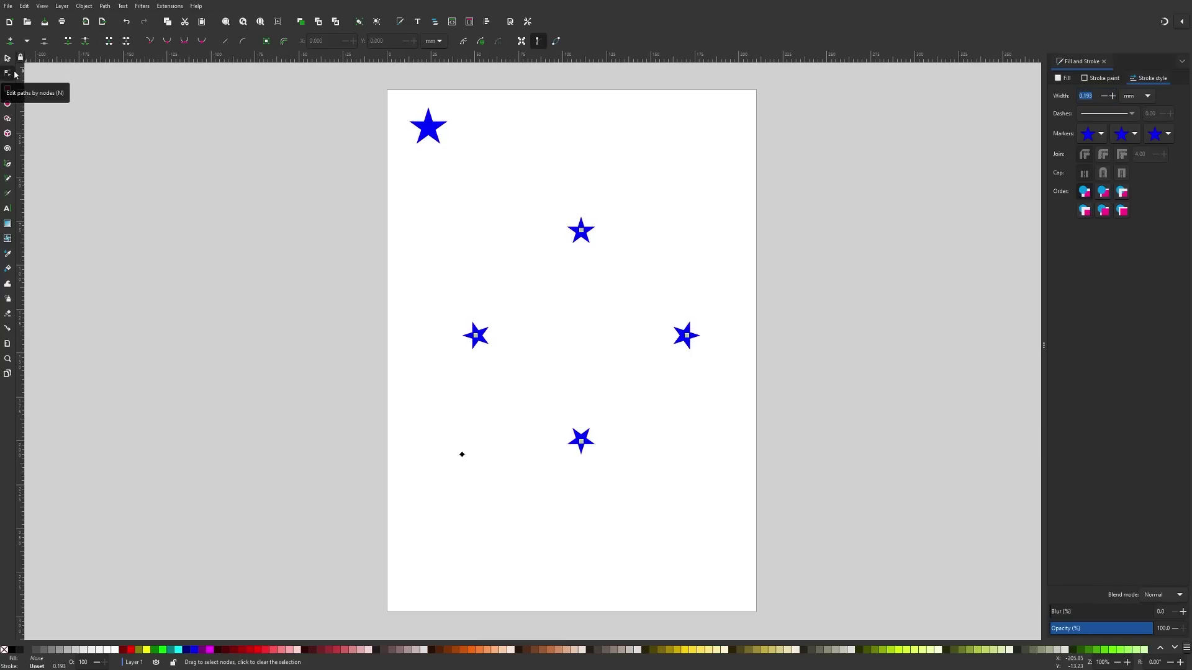
{"action": "left_click_drag", "start_coordinate": [772, 473], "coordinate": [466, 188]}
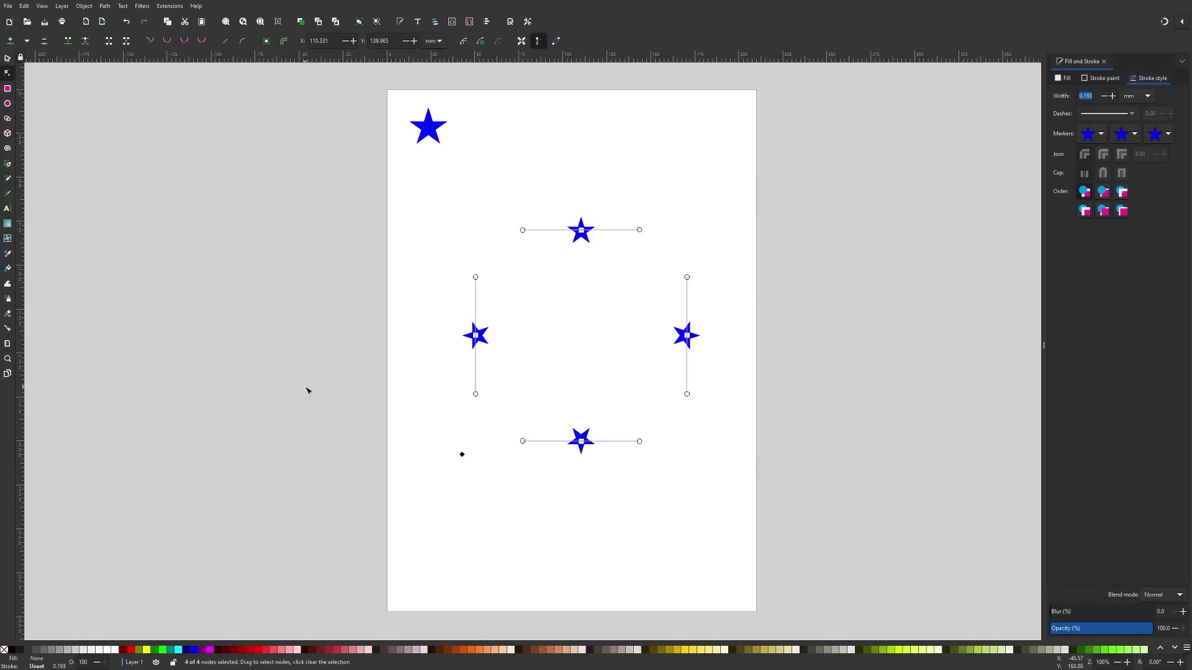
{"action": "left_click", "coordinate": [11, 42]}
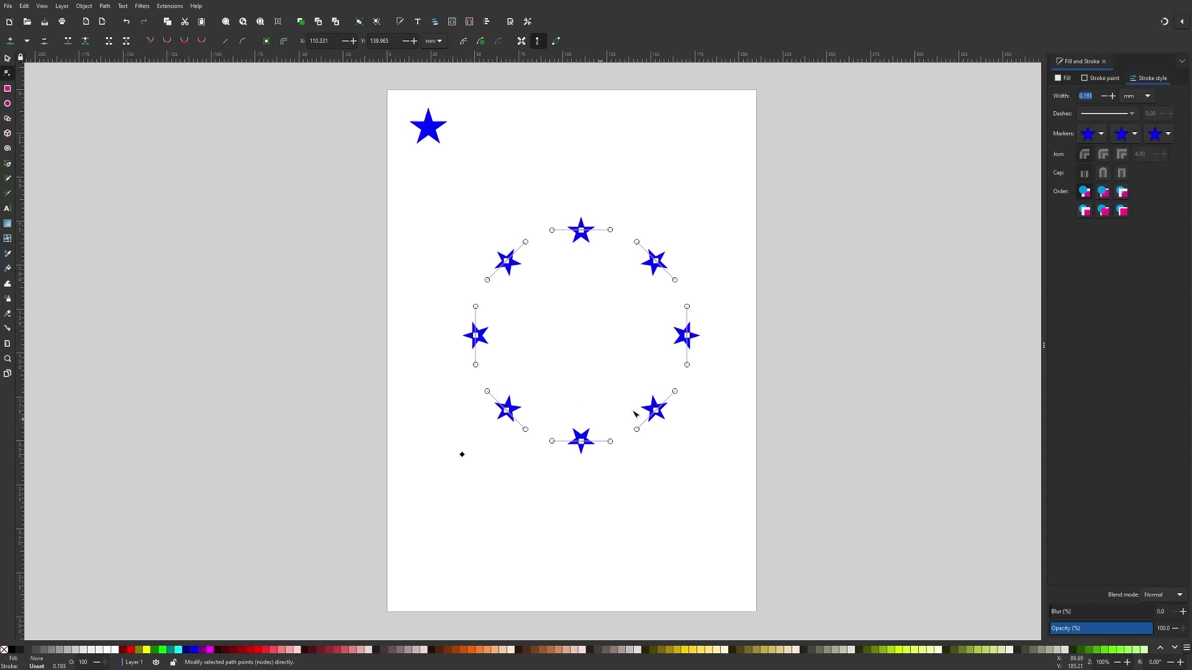
{"action": "left_click", "coordinate": [11, 42]}
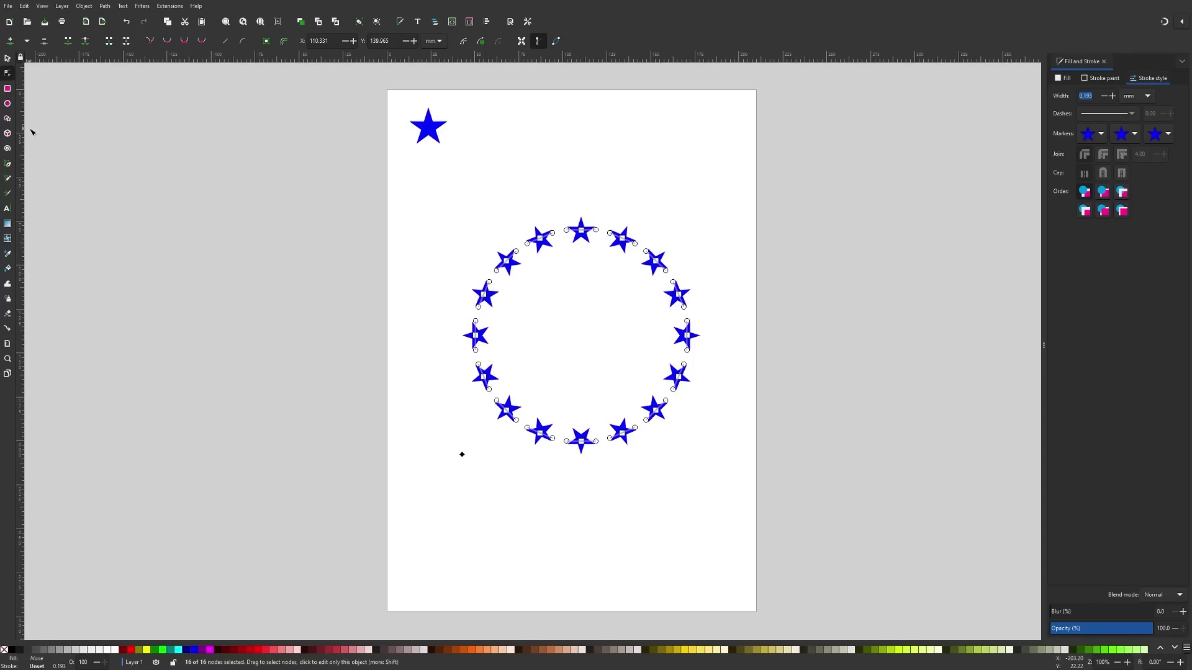
- Drag two star nodes out of the ring as a trial, then undo both moves
{"action": "left_click", "coordinate": [679, 294]}
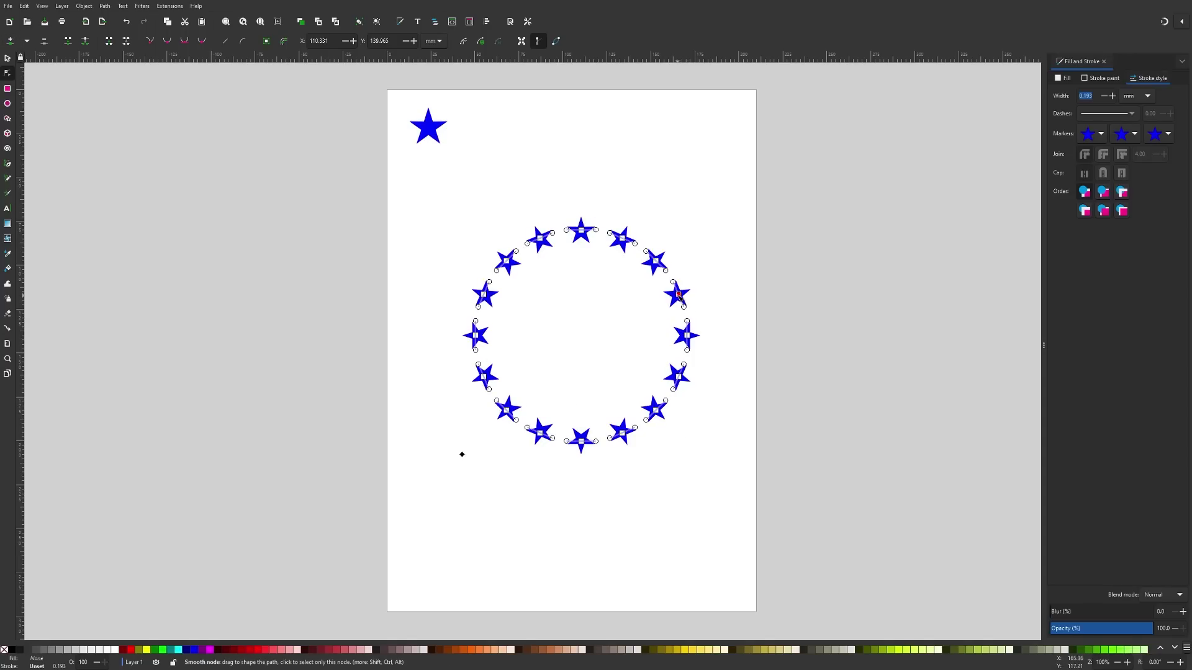
{"action": "left_click_drag", "start_coordinate": [680, 296], "coordinate": [729, 231]}
{"action": "left_click_drag", "start_coordinate": [667, 259], "coordinate": [691, 193]}
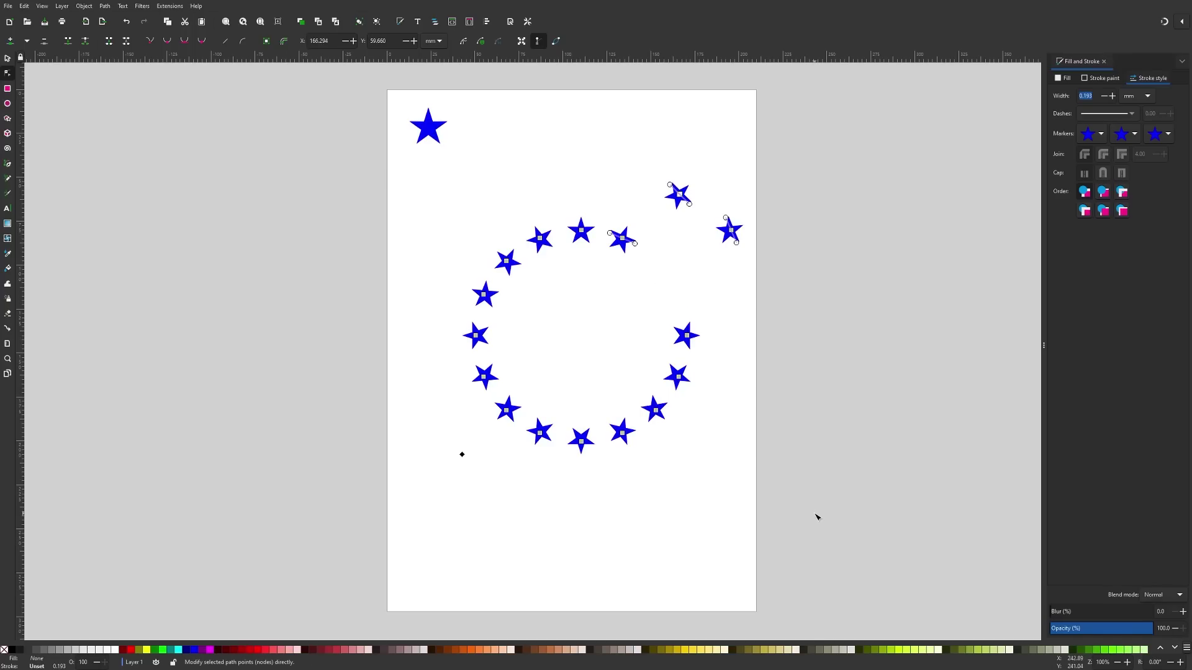
{"action": "key", "text": "ctrl+z"}
{"action": "key", "text": "ctrl+z"}
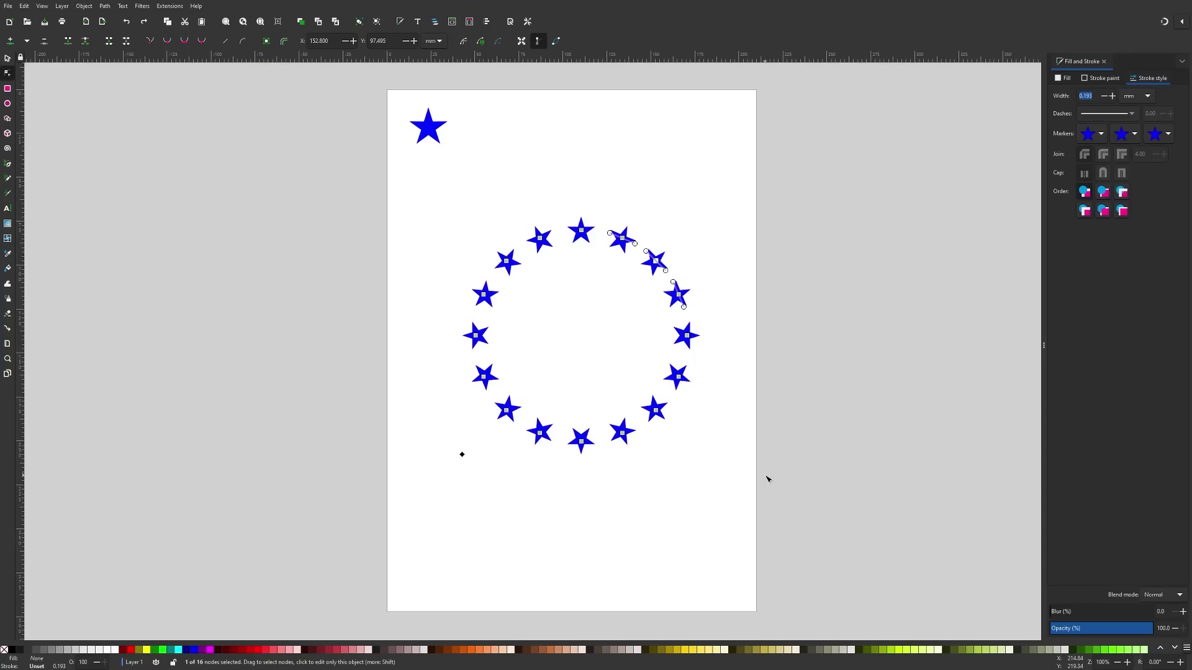
- Select the ring path and start on-canvas editing of the end star marker
{"action": "left_click", "coordinate": [8, 58]}
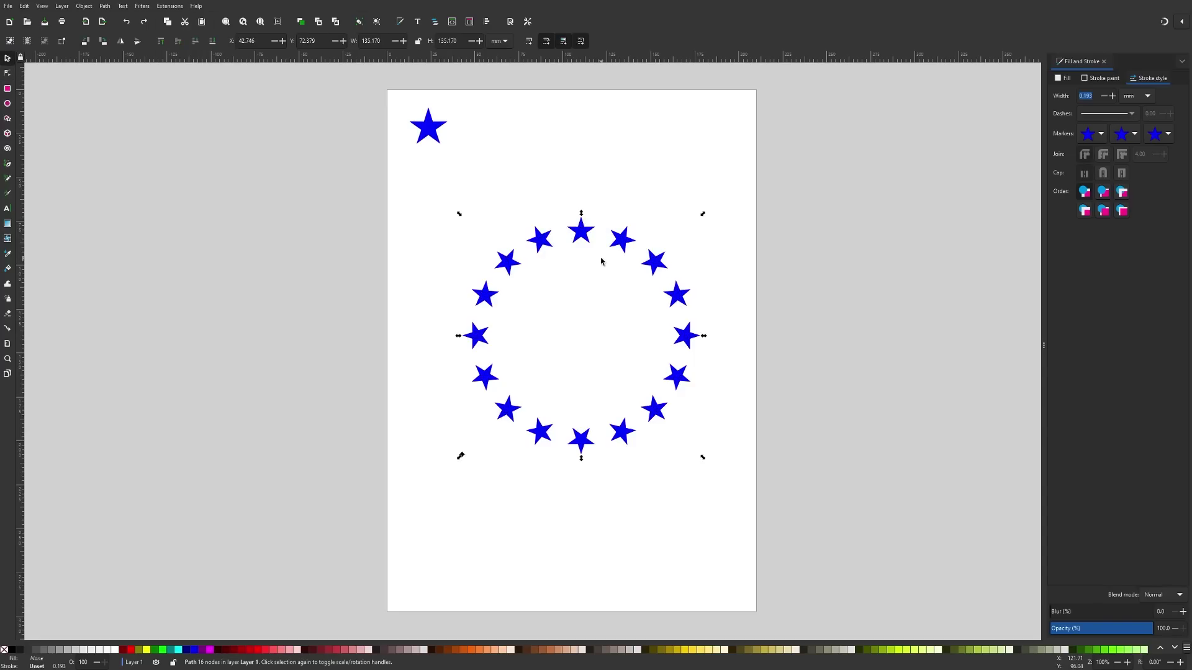
{"action": "left_click", "coordinate": [1174, 134]}
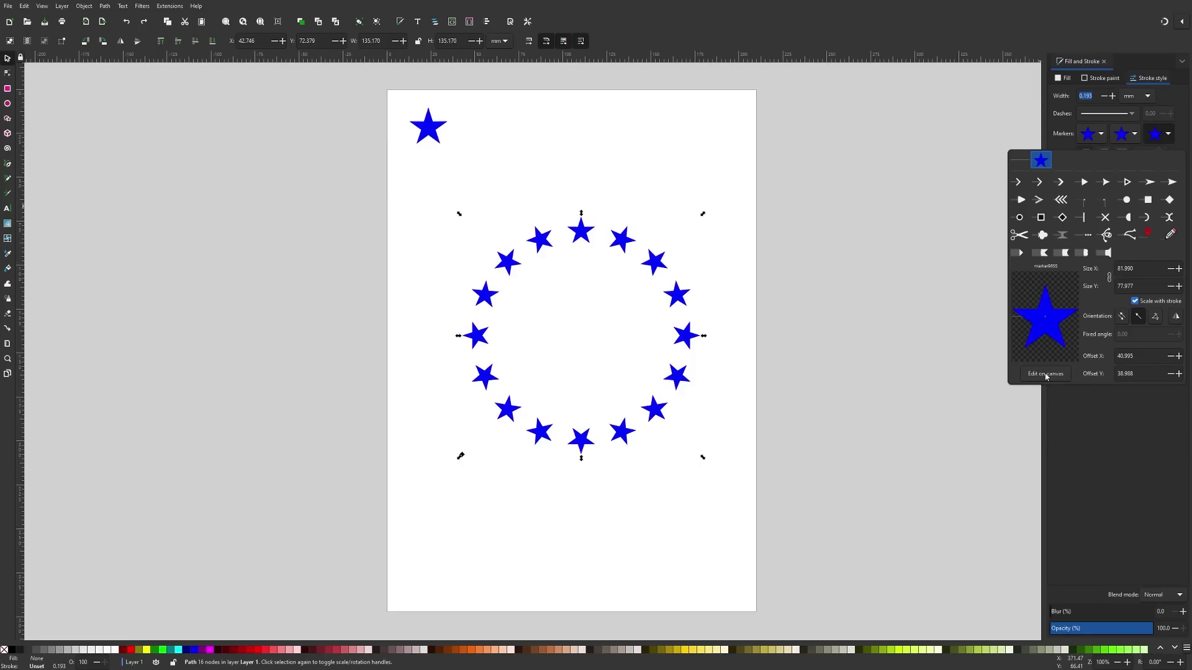
{"action": "left_click", "coordinate": [1045, 374]}
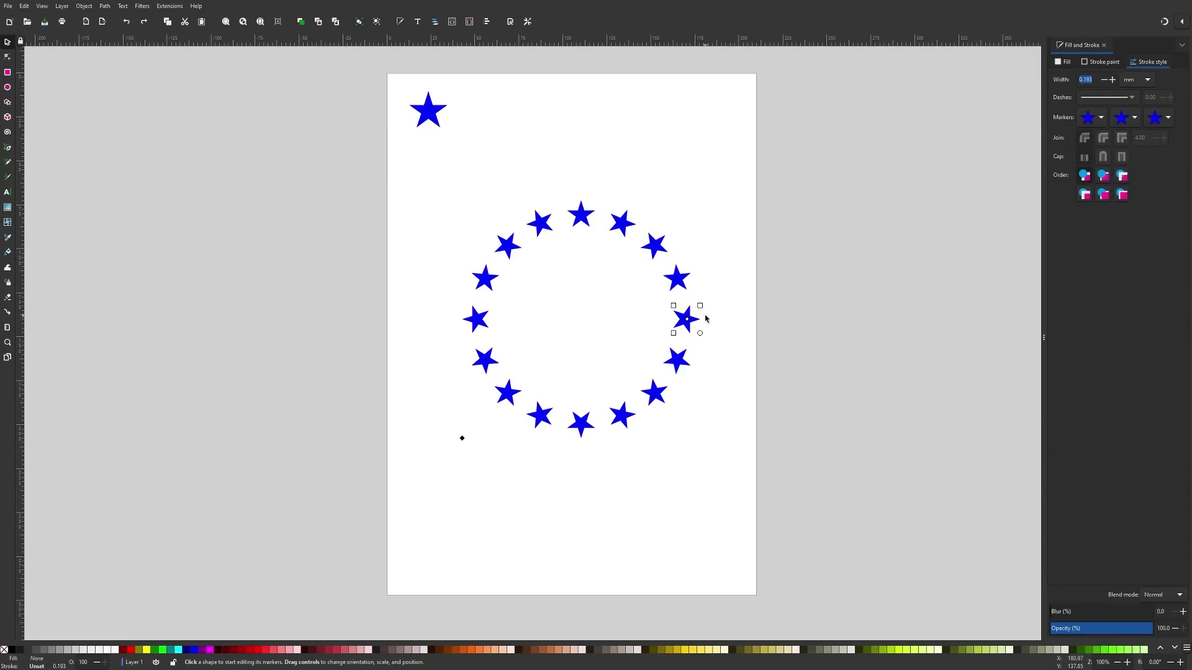
- Resize and rotate the star markers with their on-canvas scale and rotation handles
{"action": "scroll", "coordinate": [673, 328], "scroll_direction": "up", "scroll_amount": 2}
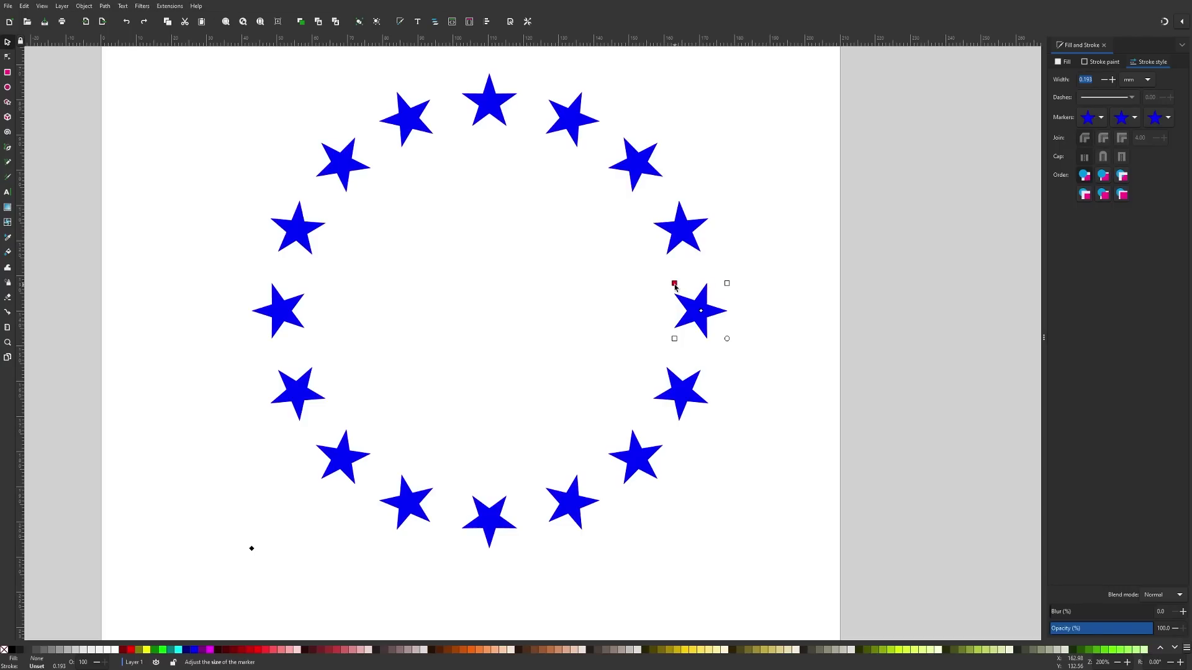
{"action": "mouse_move", "coordinate": [674, 285]}
{"action": "left_mouse_down"}
{"action": "mouse_move", "coordinate": [693, 299]}
{"action": "mouse_move", "coordinate": [661, 270]}
{"action": "mouse_move", "coordinate": [669, 291]}
{"action": "mouse_move", "coordinate": [697, 287]}
{"action": "mouse_move", "coordinate": [693, 251]}
{"action": "mouse_move", "coordinate": [664, 294]}
{"action": "mouse_move", "coordinate": [681, 276]}
{"action": "mouse_move", "coordinate": [676, 287]}
{"action": "mouse_move", "coordinate": [698, 293]}
{"action": "mouse_move", "coordinate": [649, 260]}
{"action": "mouse_move", "coordinate": [680, 286]}
{"action": "mouse_move", "coordinate": [668, 283]}
{"action": "left_mouse_up"}
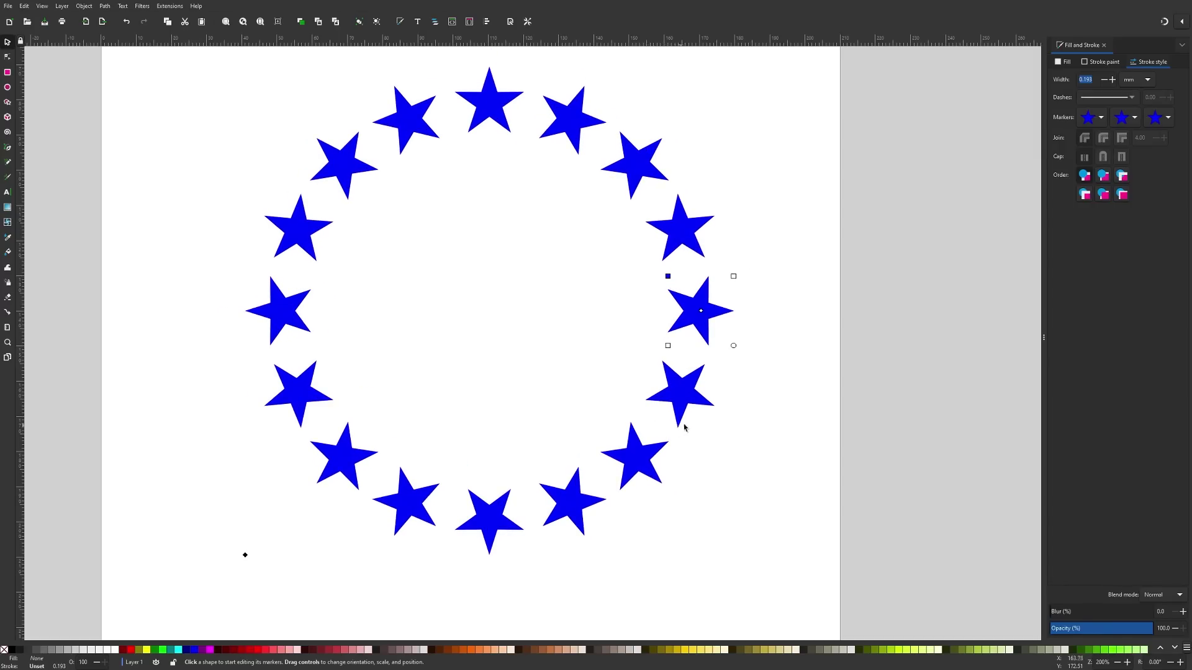
{"action": "mouse_move", "coordinate": [734, 349]}
{"action": "left_mouse_down"}
{"action": "mouse_move", "coordinate": [753, 309]}
{"action": "mouse_move", "coordinate": [758, 337]}
{"action": "mouse_move", "coordinate": [766, 317]}
{"action": "mouse_move", "coordinate": [753, 295]}
{"action": "mouse_move", "coordinate": [657, 293]}
{"action": "mouse_move", "coordinate": [655, 326]}
{"action": "left_mouse_up"}
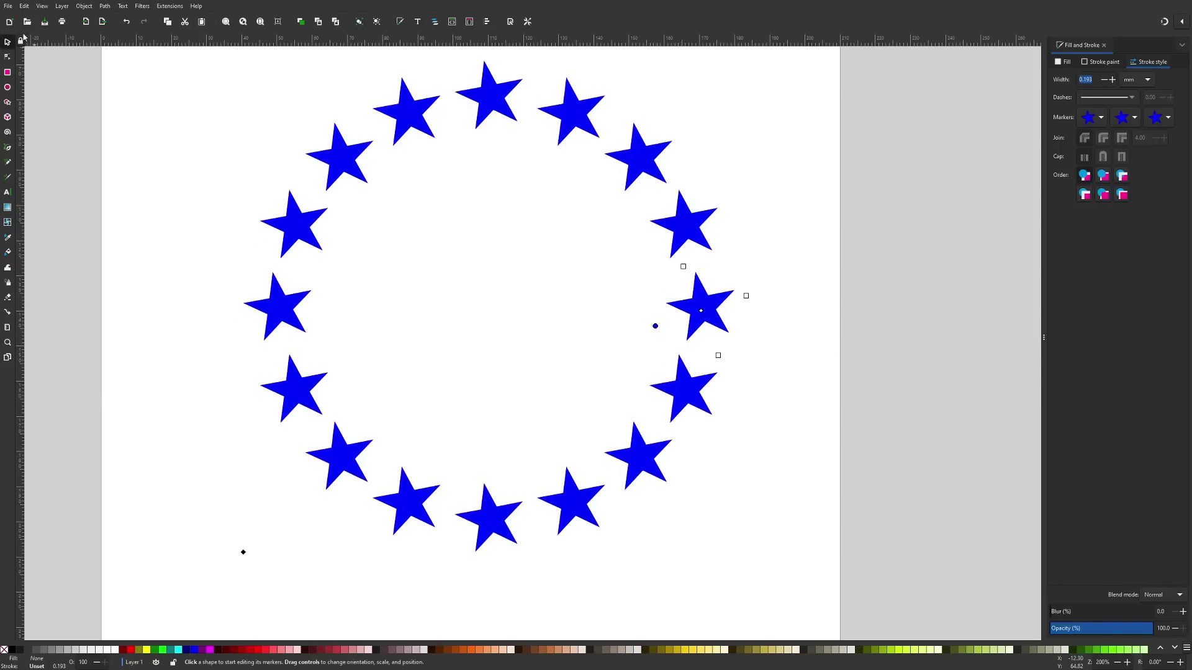
{"action": "left_click", "coordinate": [298, 147]}
{"action": "left_click", "coordinate": [314, 179]}
{"action": "left_click", "coordinate": [1169, 118]}
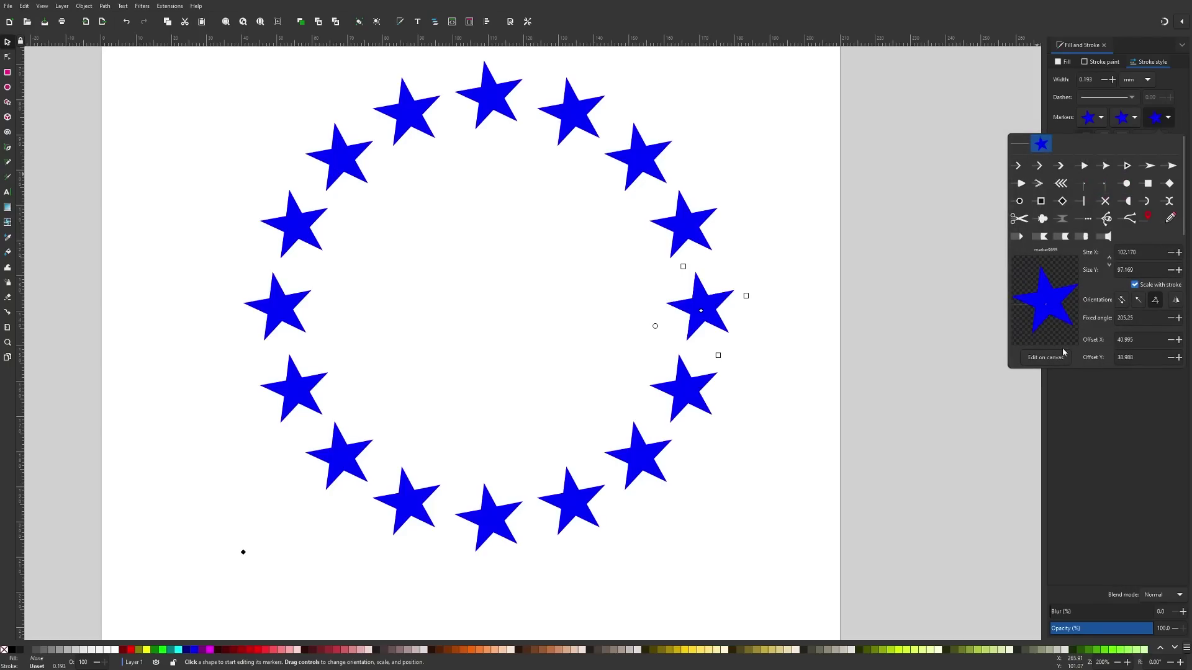
{"action": "left_click", "coordinate": [1128, 412]}
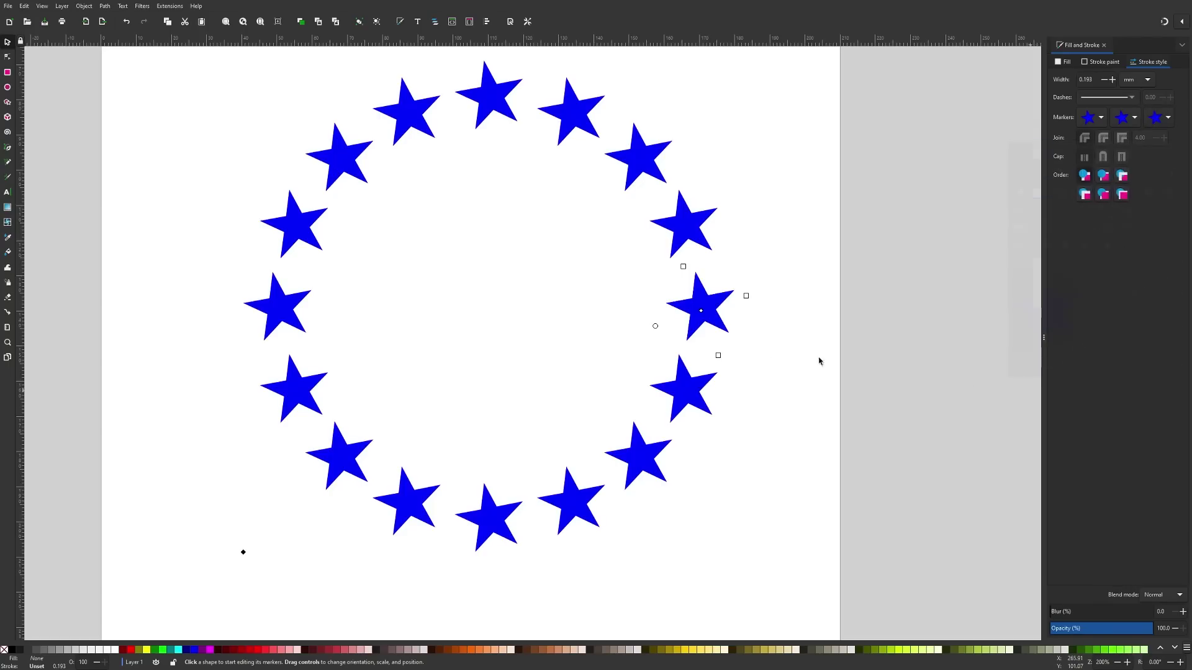
{"action": "scroll", "coordinate": [551, 342], "scroll_direction": "down", "scroll_amount": 2}
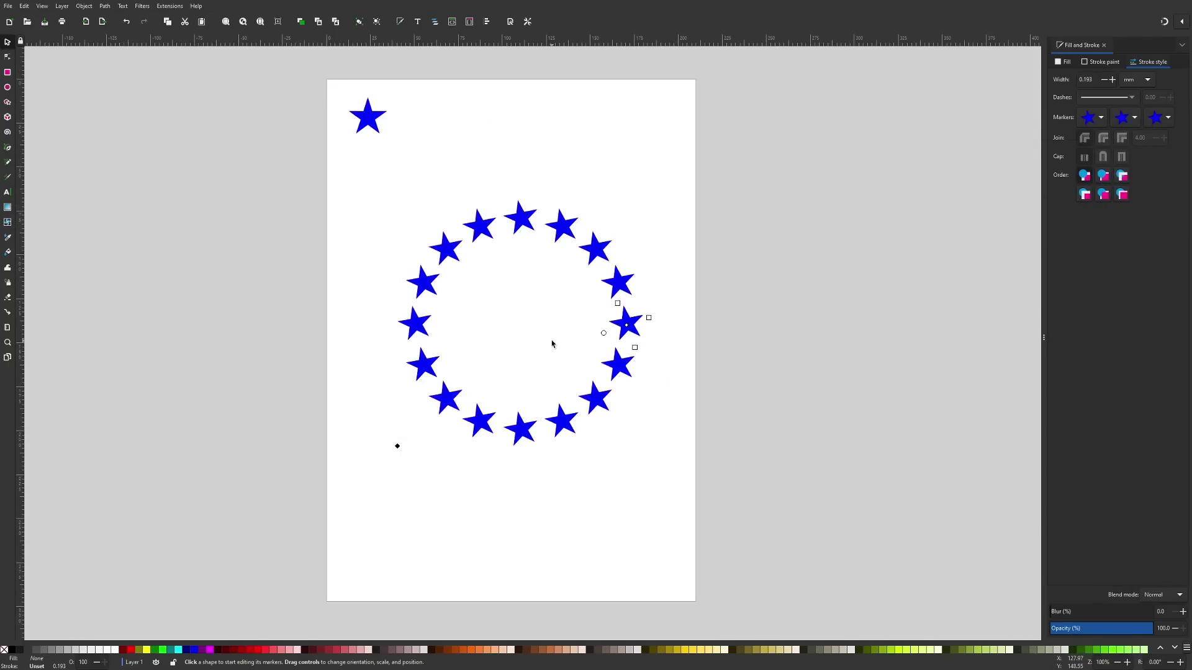
{"action": "scroll", "coordinate": [576, 319], "scroll_direction": "up", "scroll_amount": 1}
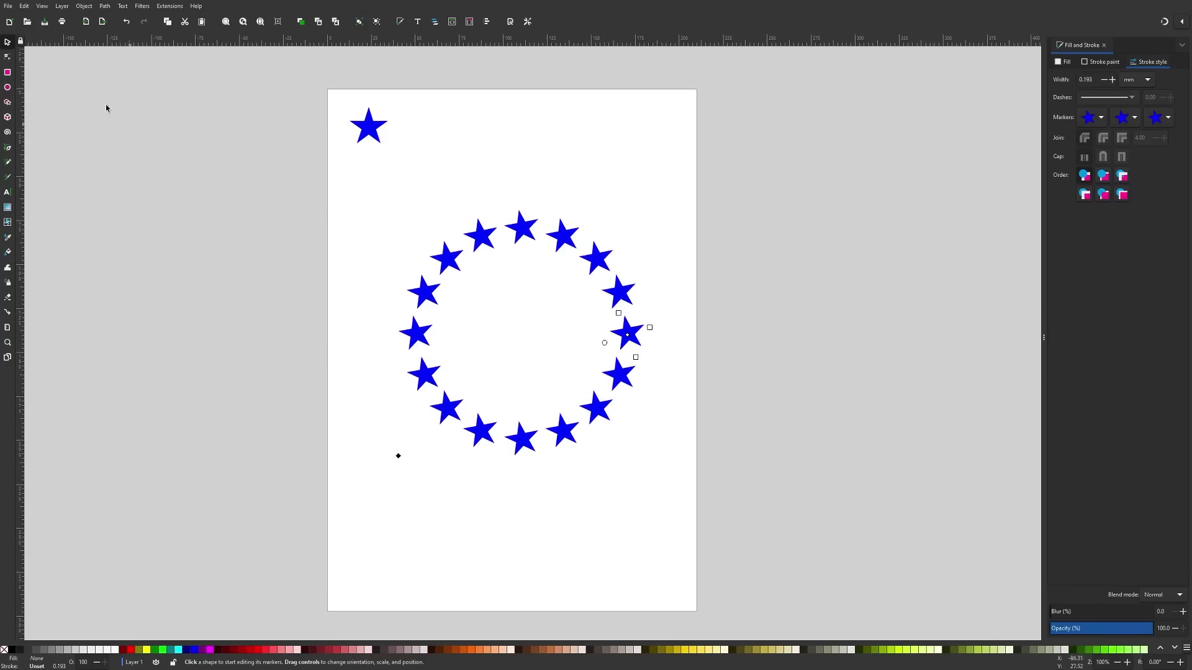
- Turn off stroke-width scaling, then shrink and re-enlarge the ring to about 144 mm wide
{"action": "left_click", "coordinate": [8, 46]}
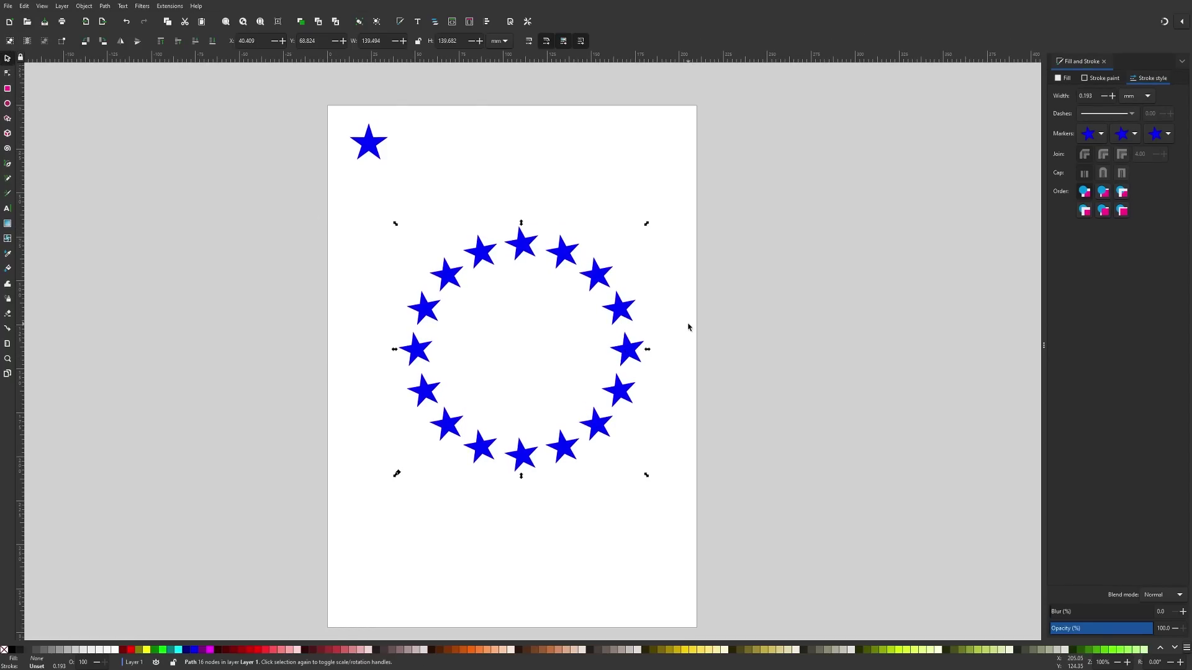
{"action": "left_click", "coordinate": [658, 328]}
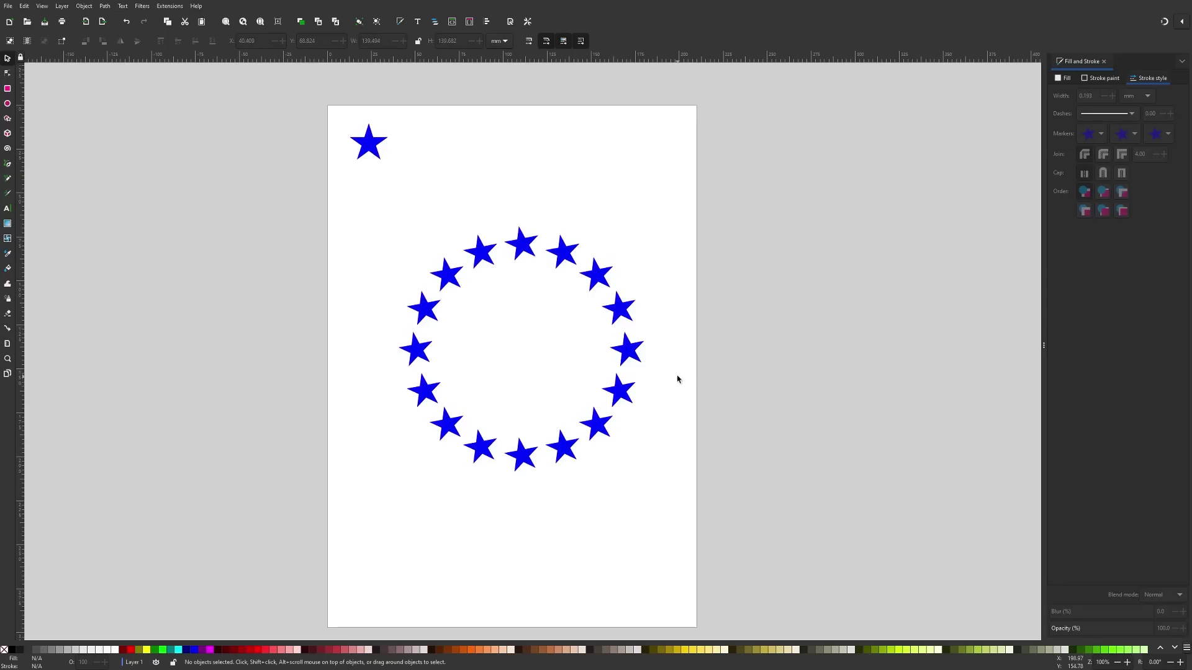
{"action": "left_click_drag", "start_coordinate": [676, 378], "coordinate": [640, 315]}
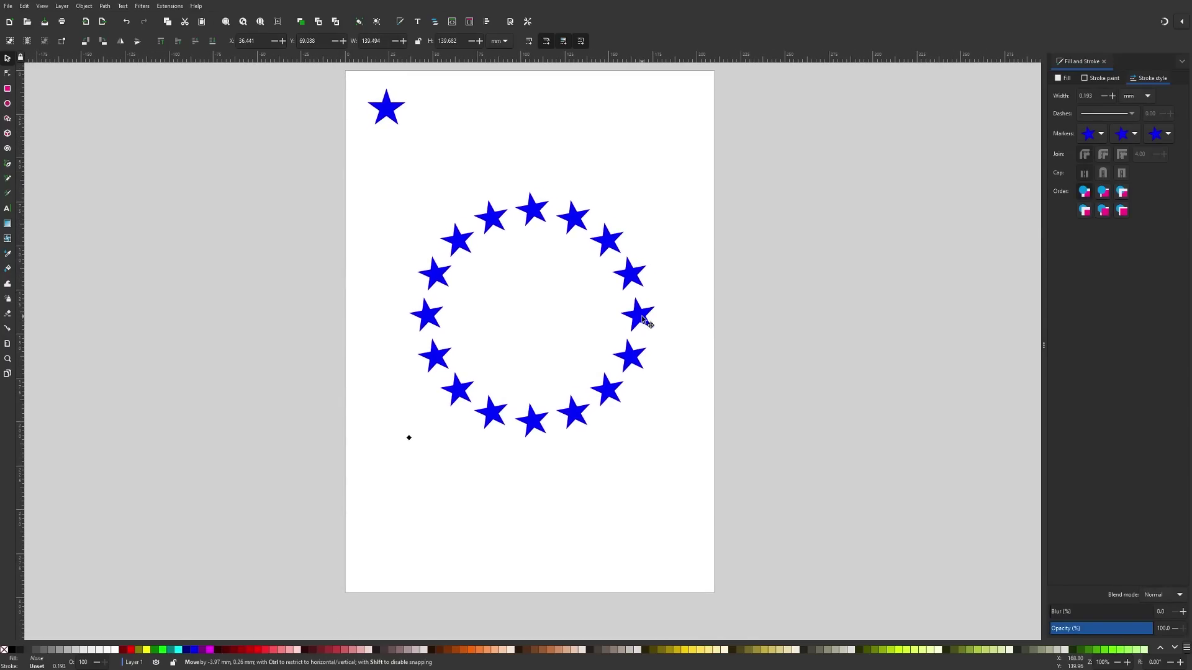
{"action": "left_click", "coordinate": [529, 43]}
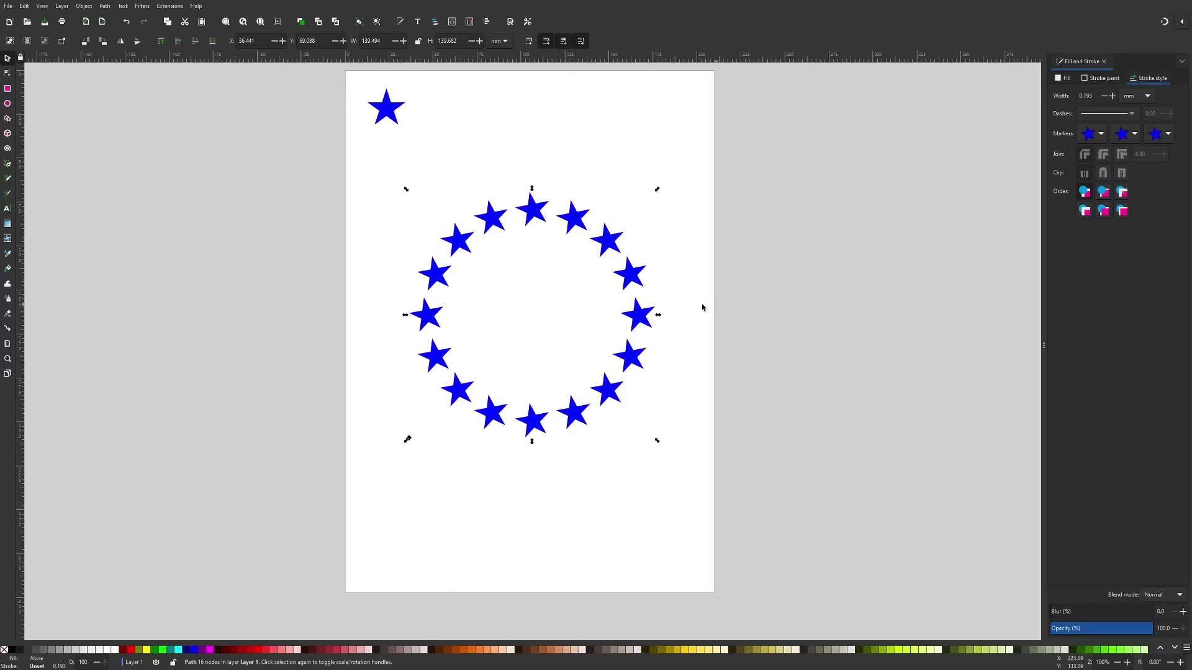
{"action": "left_click_drag", "start_coordinate": [660, 316], "coordinate": [587, 321]}
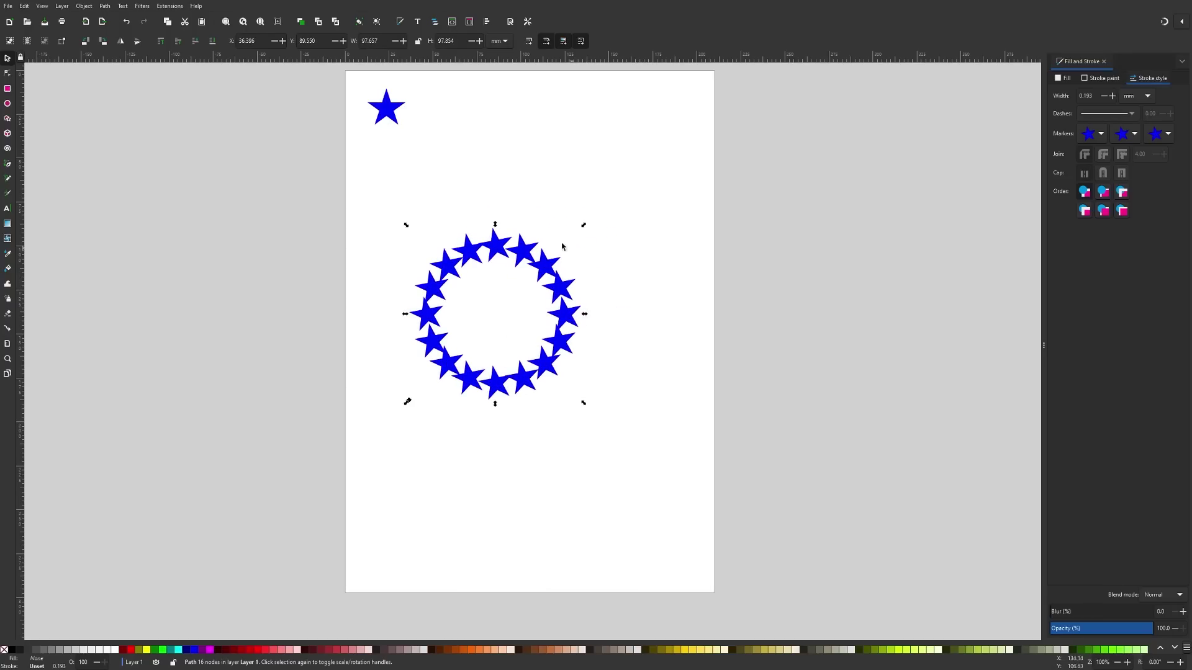
{"action": "left_click_drag", "start_coordinate": [585, 314], "coordinate": [662, 325]}
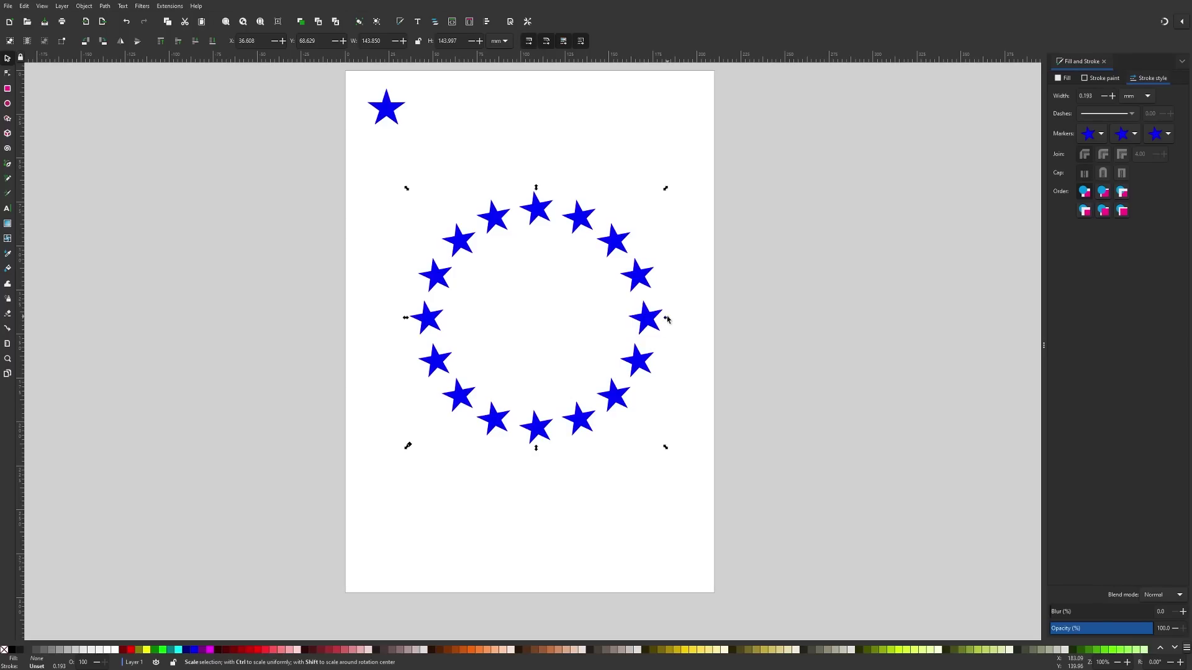
- Scale the star ring down to about 77.5 × 77.5 mm, shrinking its 16 stars with stroke scaling on
{"action": "left_click_drag", "start_coordinate": [666, 318], "coordinate": [549, 319]}
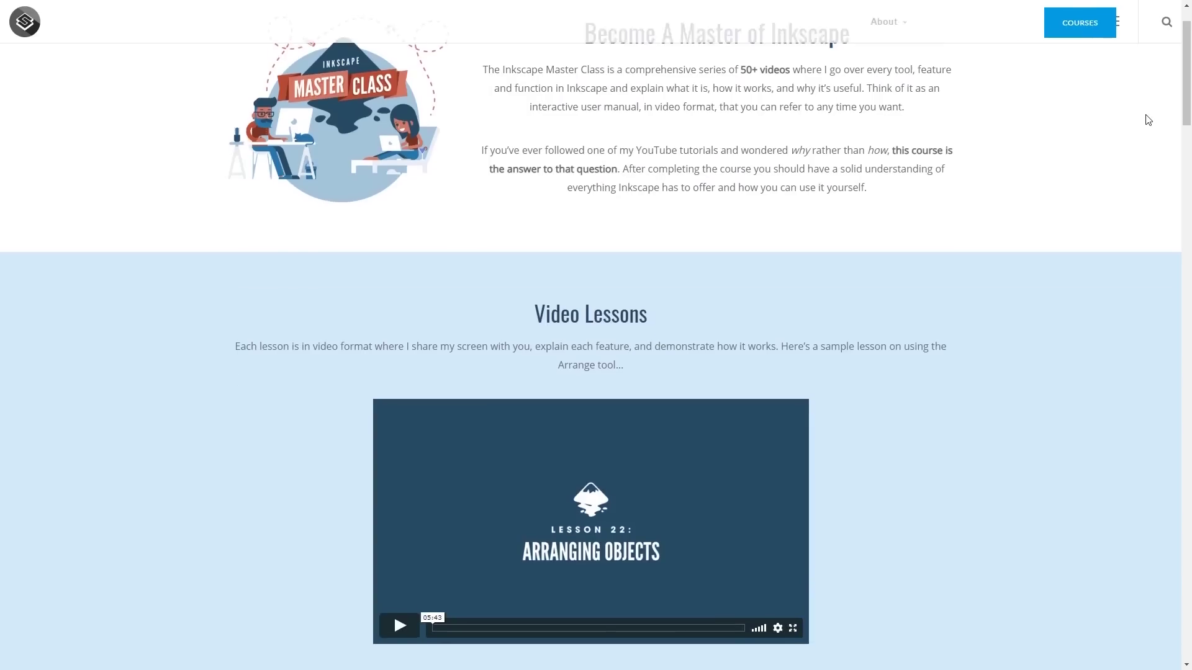
- Scroll down the Inkscape Master Class Course Contents toward the Path Functions lecture
{"action": "scroll", "coordinate": [1147, 118], "scroll_direction": "down", "scroll_amount": 6}
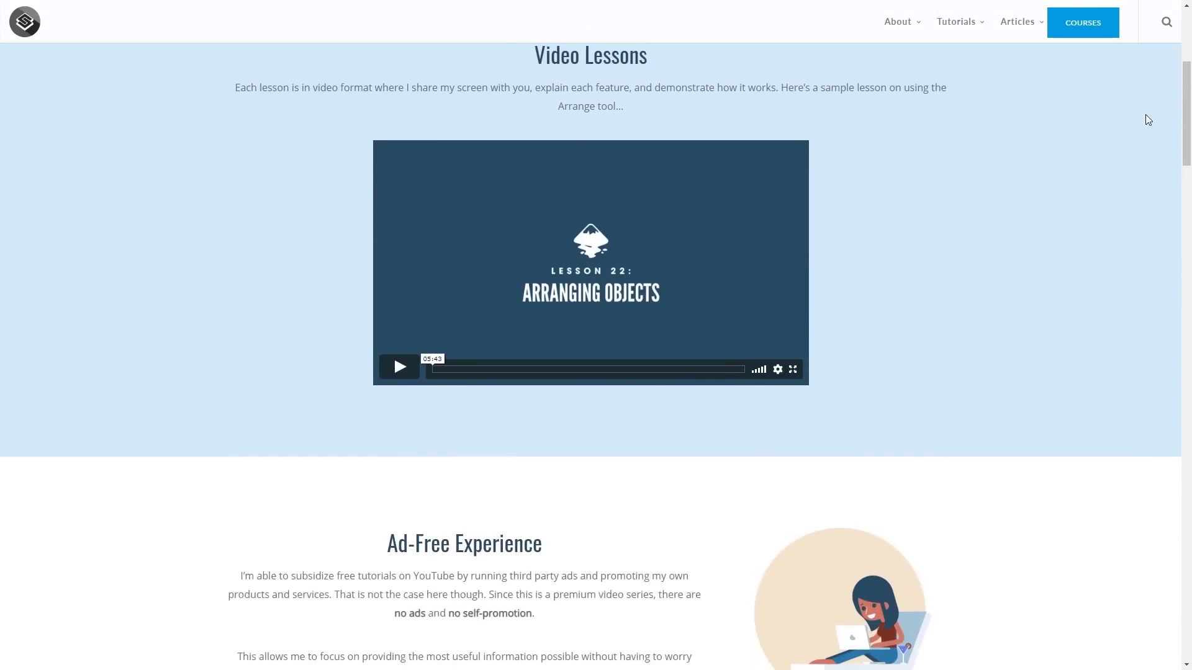
{"action": "scroll", "coordinate": [1148, 119], "scroll_direction": "down", "scroll_amount": 12}
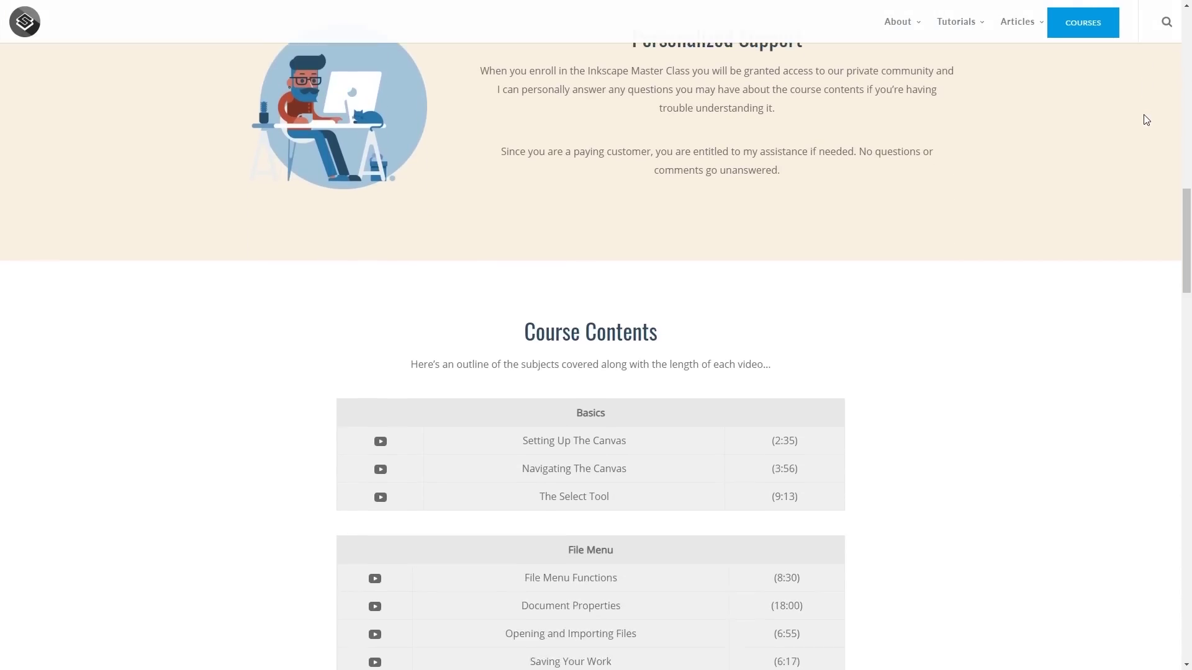
{"action": "scroll", "coordinate": [1145, 119], "scroll_direction": "down", "scroll_amount": 12}
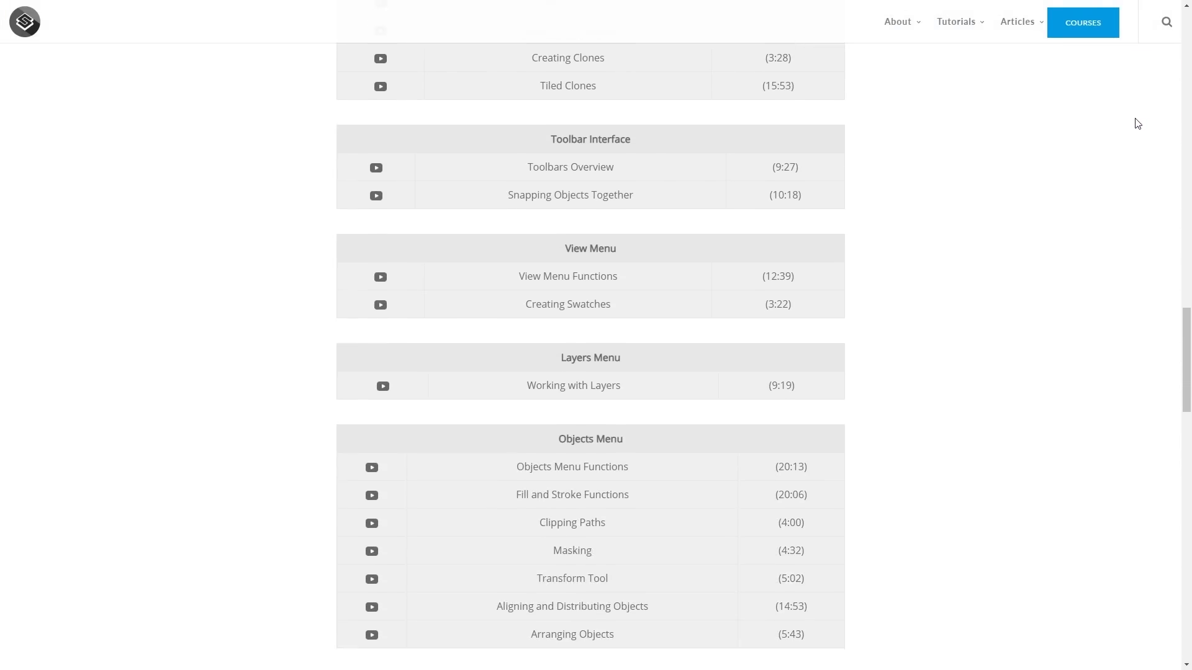
{"action": "scroll", "coordinate": [1133, 125], "scroll_direction": "down", "scroll_amount": 5}
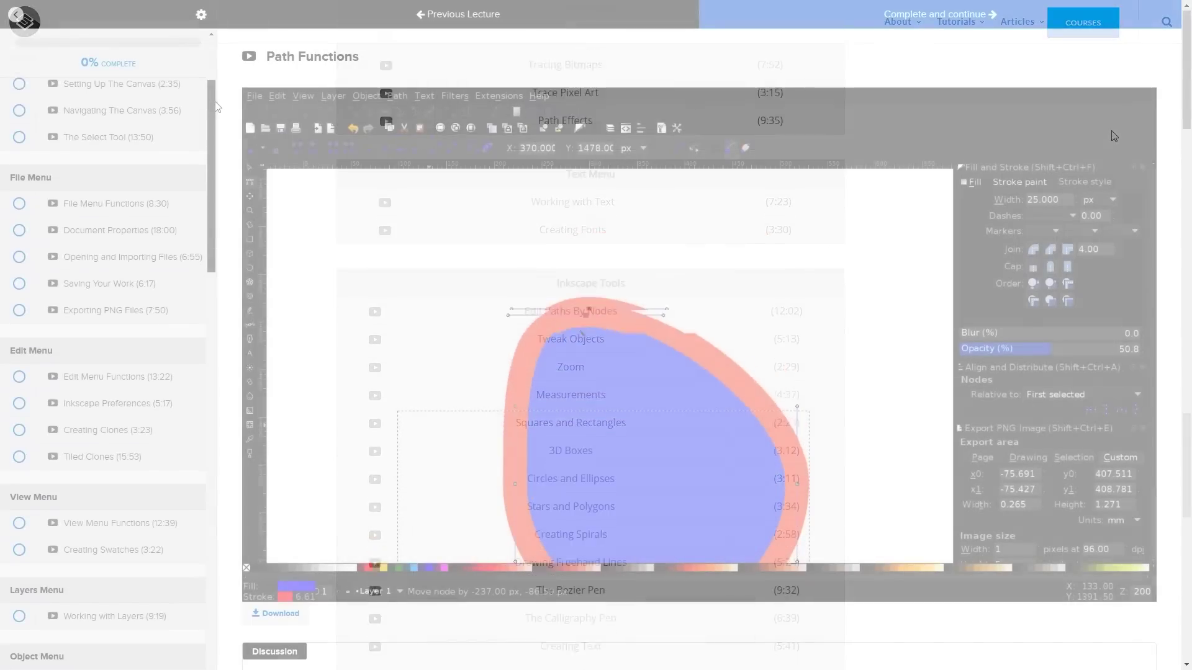